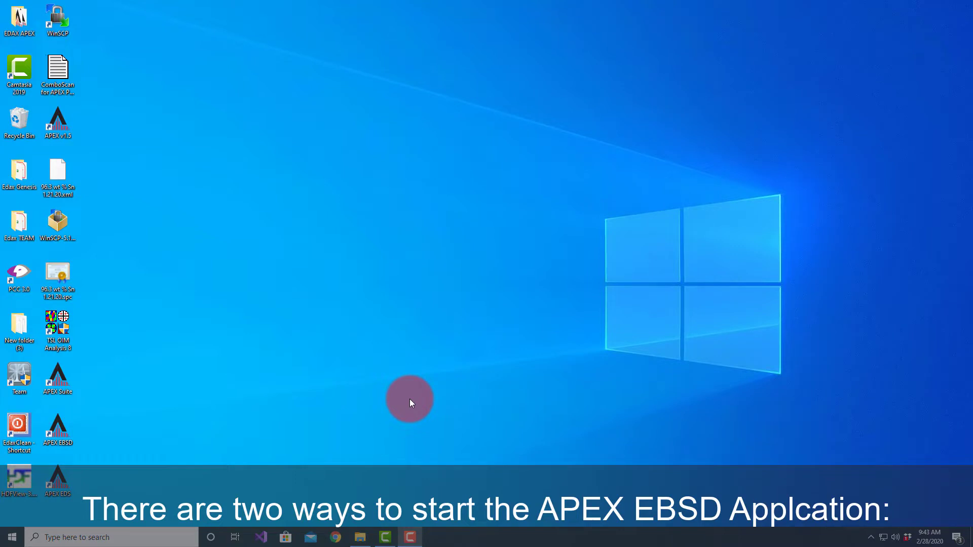
# Step: Launch APEX Suite from the desktop and log in with the account's user name and password
pyautogui.click(63, 432)
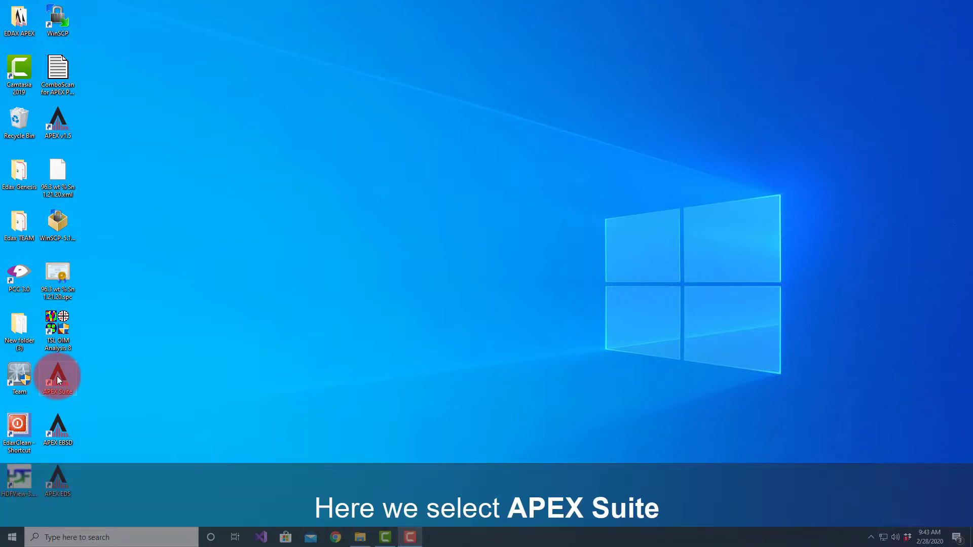
pyautogui.doubleClick(57, 376)
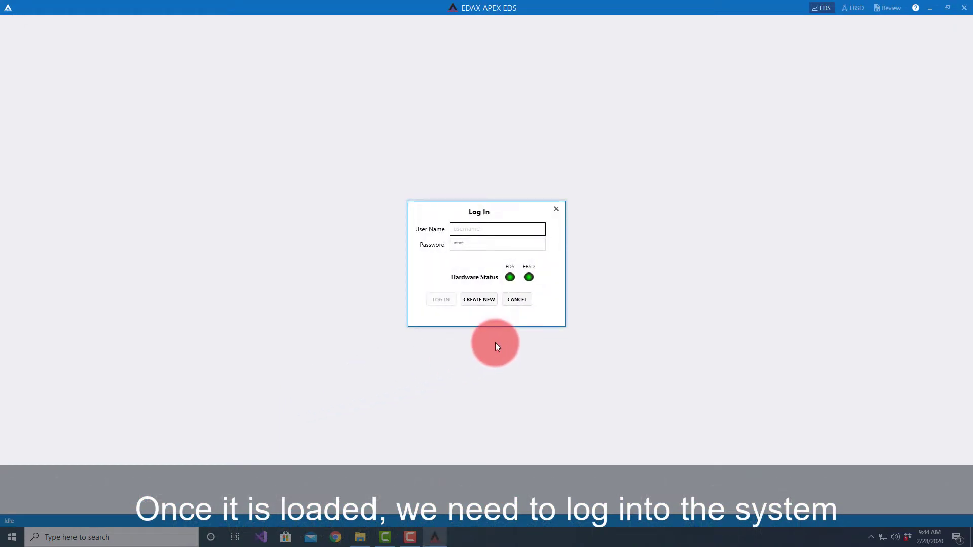
pyautogui.write('mmnowell')
pyautogui.press('Tab')
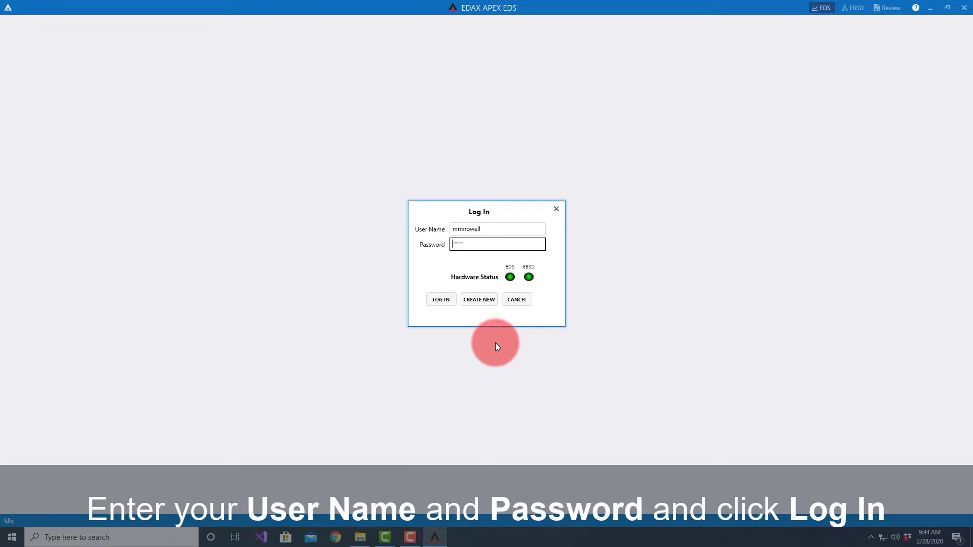
pyautogui.write('********')
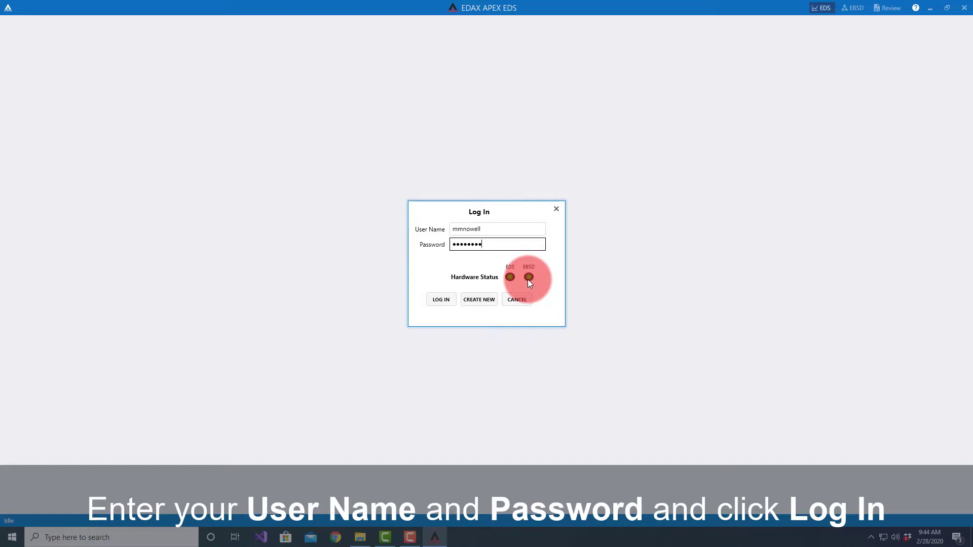
pyautogui.click(440, 299)
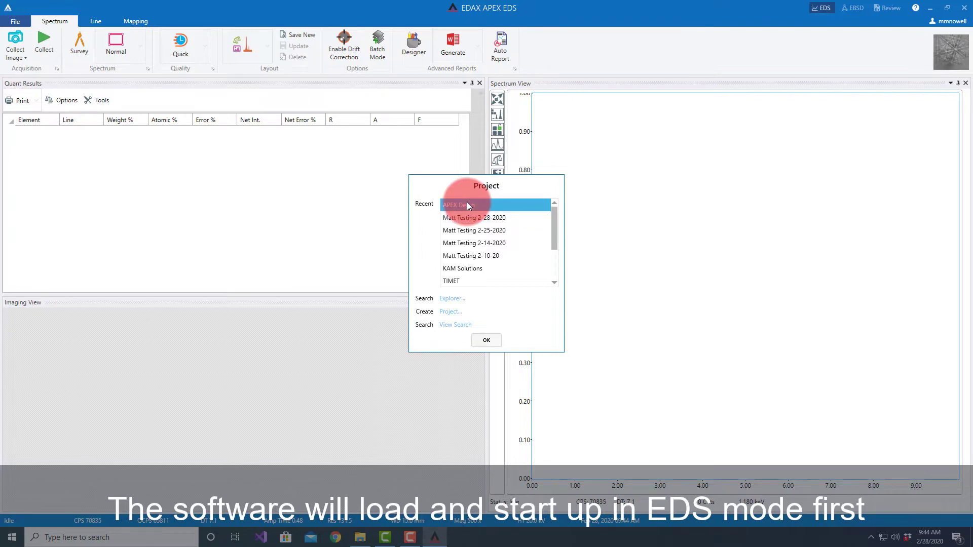
# Step: Create the project "APEX Intro Video" with the sample "Nickel Alloy" and save its HDF5 file on Edax Data (E:)
pyautogui.click(449, 312)
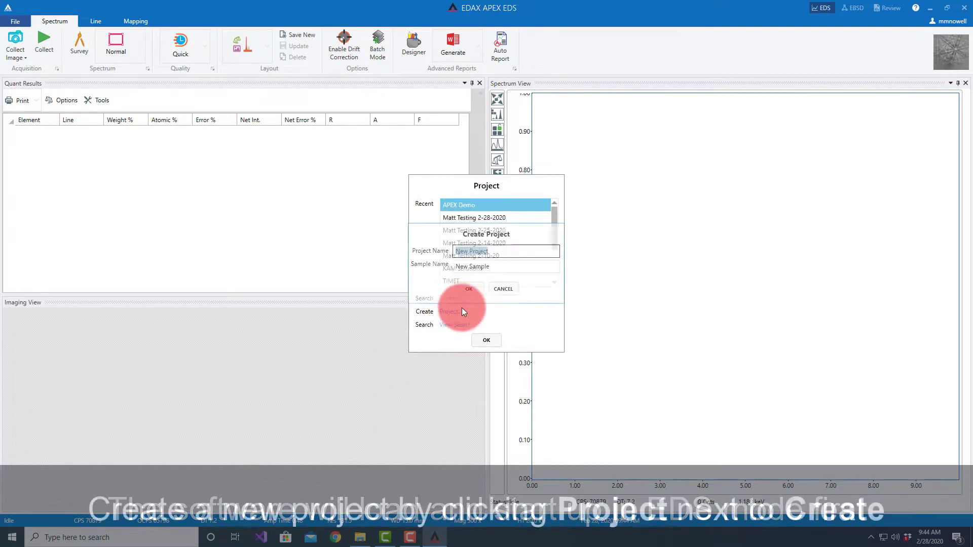
pyautogui.write('APEX')
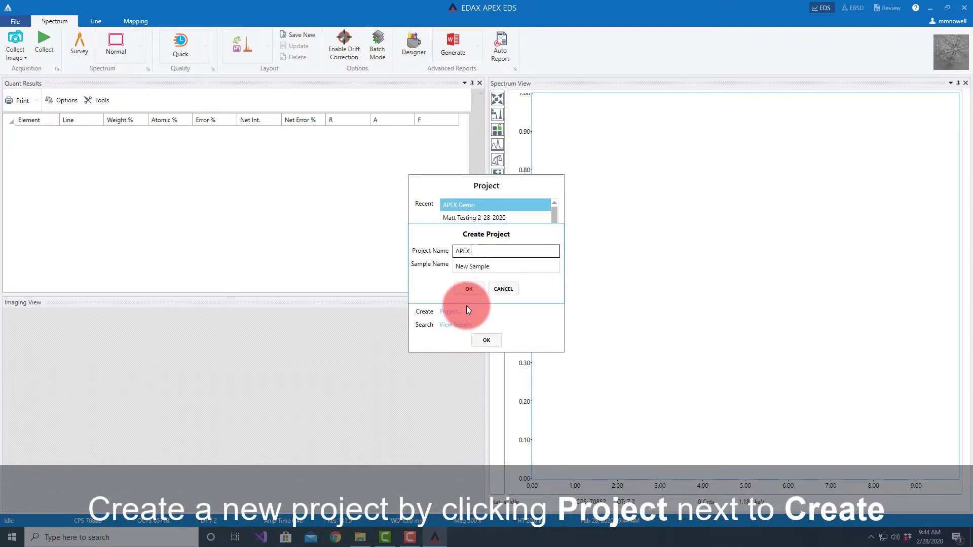
pyautogui.write(' Intro ')
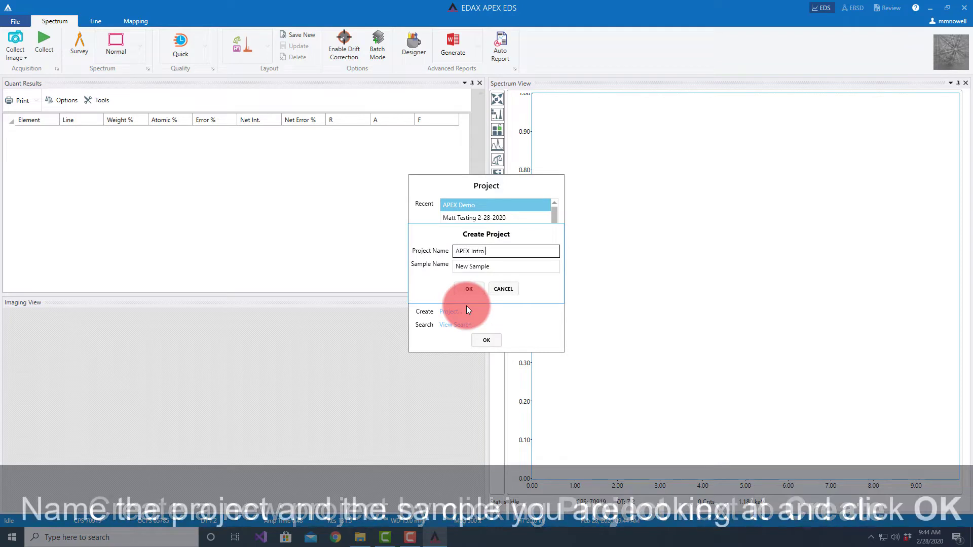
pyautogui.write('Video')
pyautogui.click(490, 268)
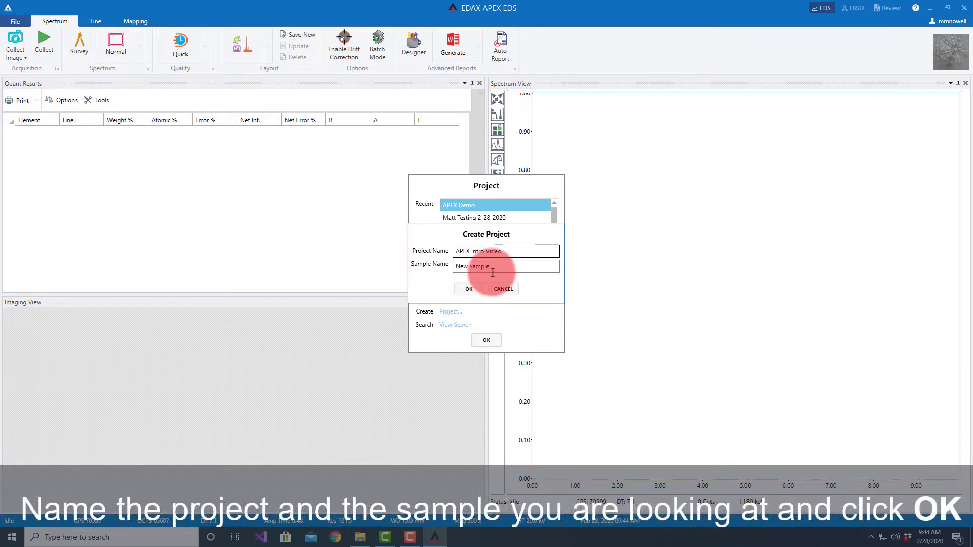
pyautogui.write('Ni')
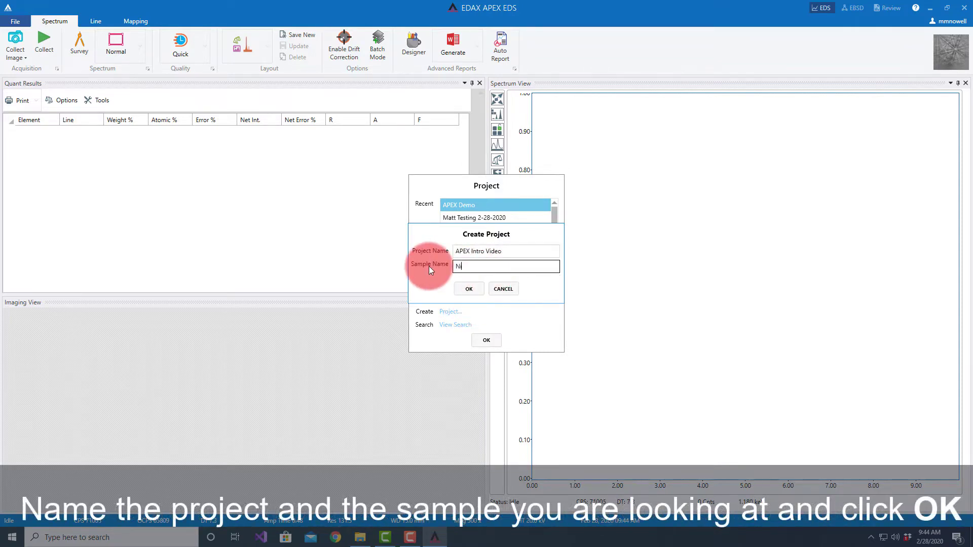
pyautogui.write('ckel Alloy')
pyautogui.click(471, 288)
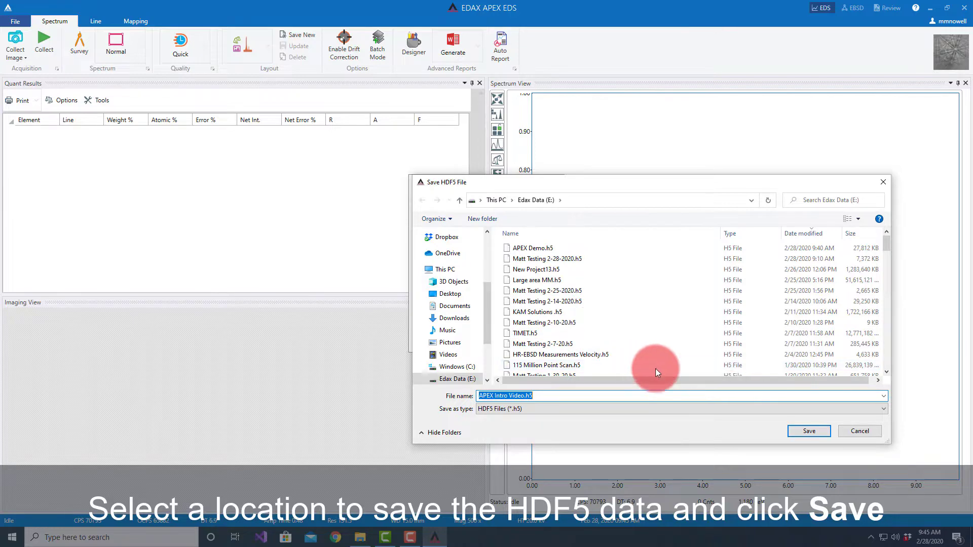
pyautogui.click(810, 431)
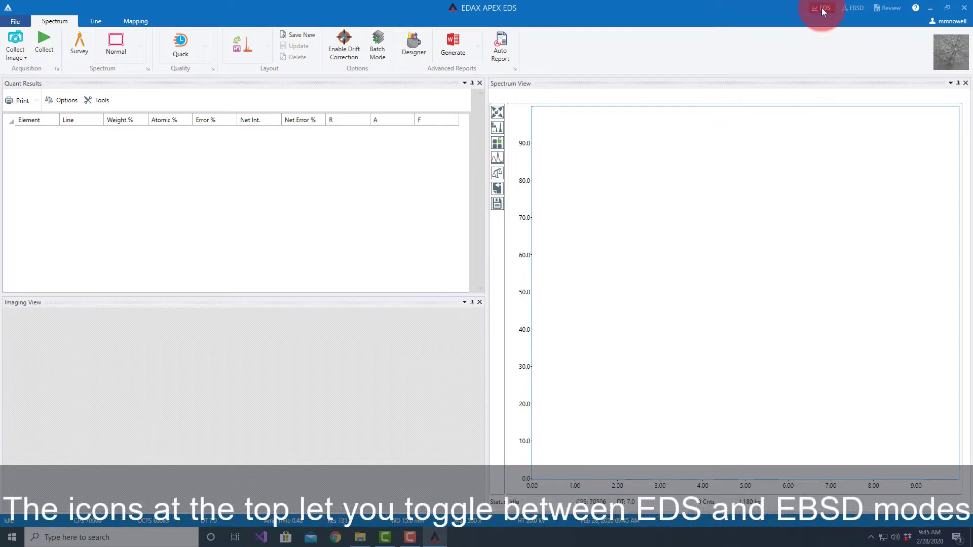
# Step: In EBSD mode, collect an SEM image of the sample and insert the EBSD camera
pyautogui.click(852, 7)
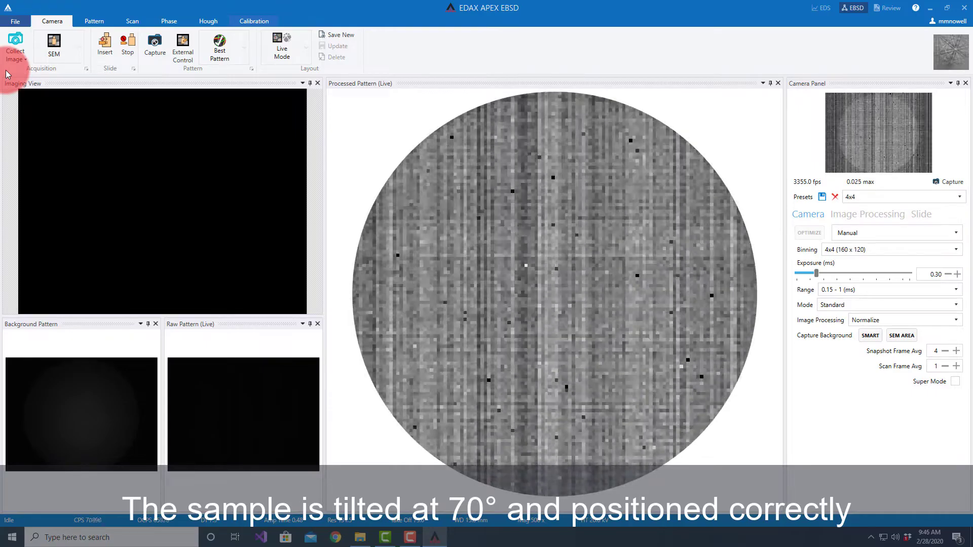
pyautogui.click(14, 45)
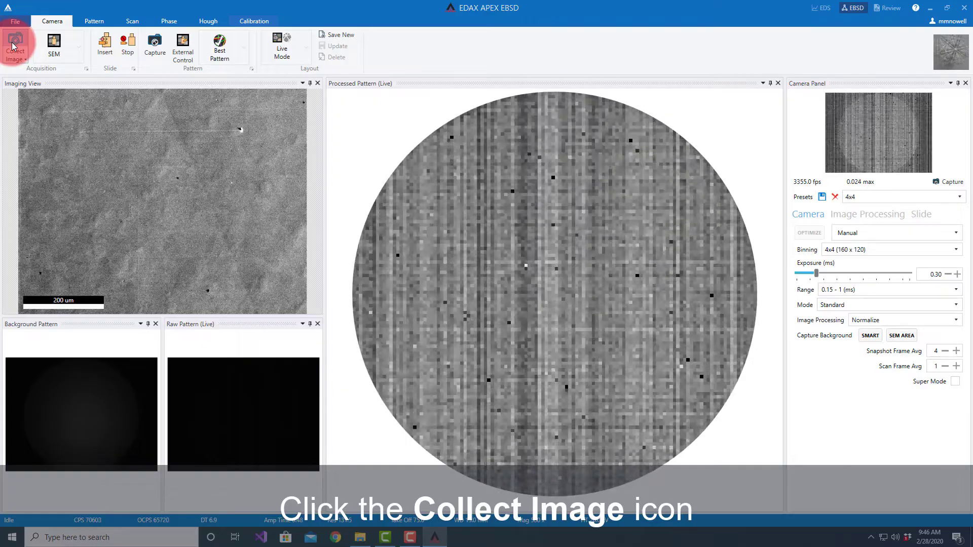
pyautogui.click(106, 49)
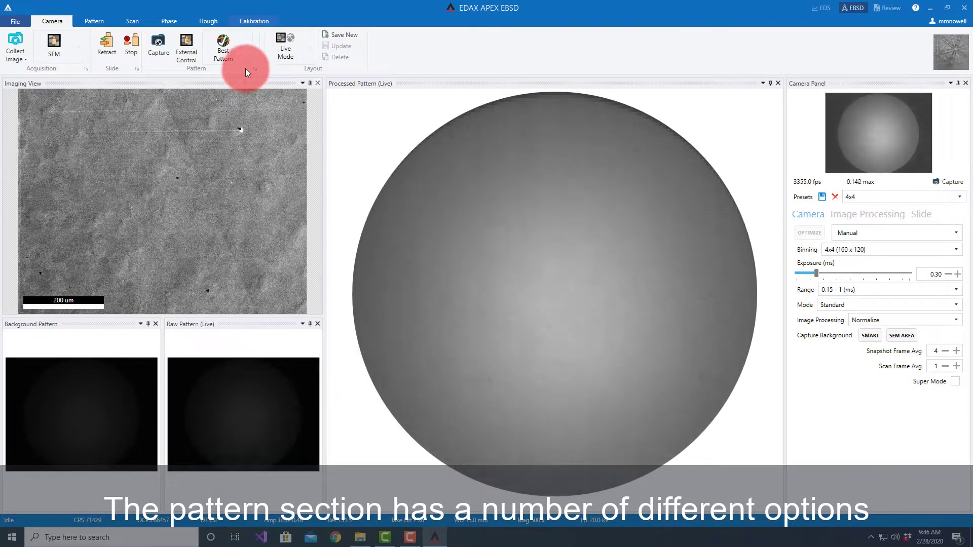
# Step: Choose the Reduced Noise pattern setting for the EBSD camera and apply it
pyautogui.click(246, 53)
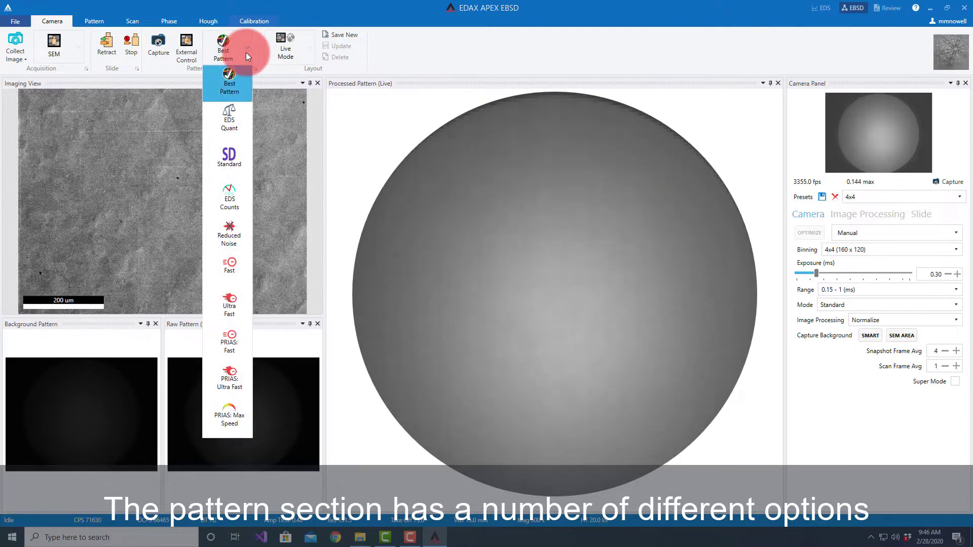
pyautogui.click(233, 81)
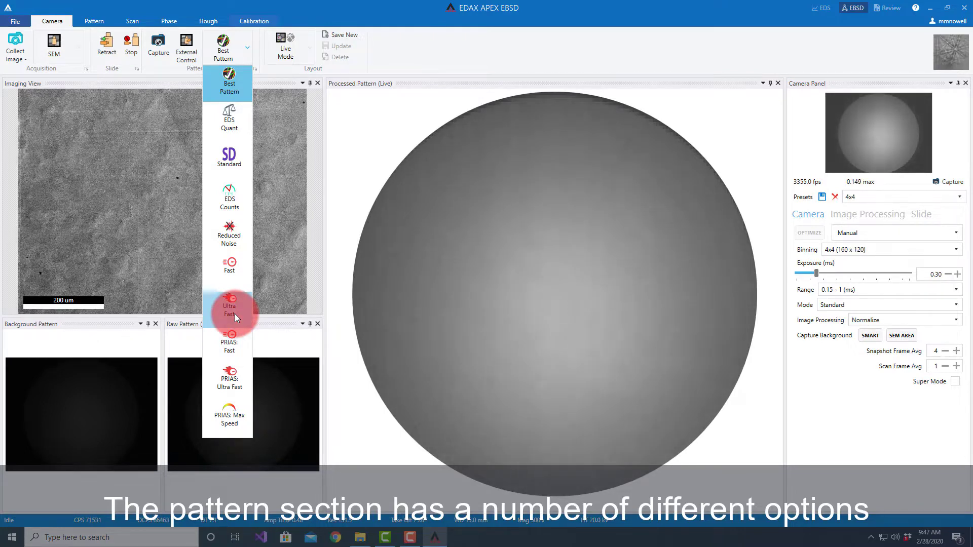
pyautogui.click(229, 234)
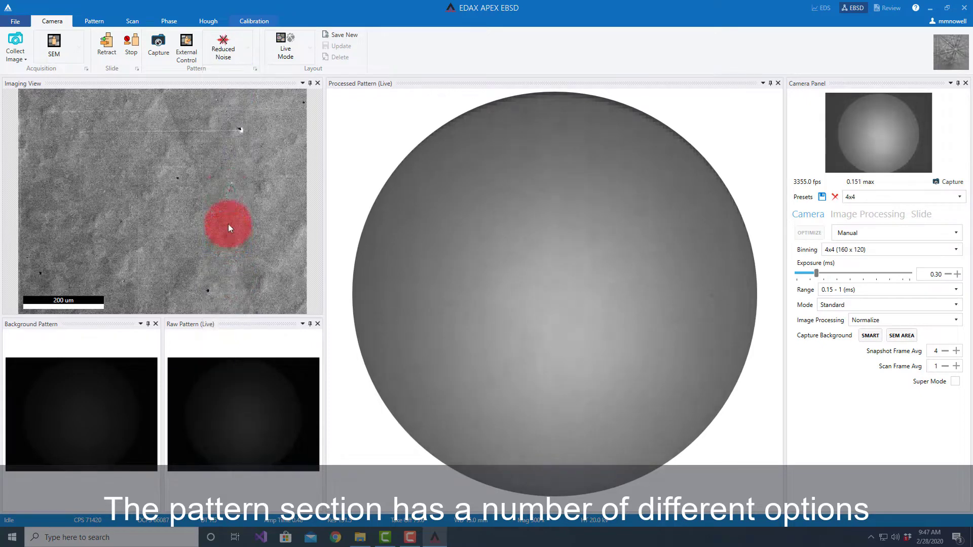
pyautogui.click(217, 48)
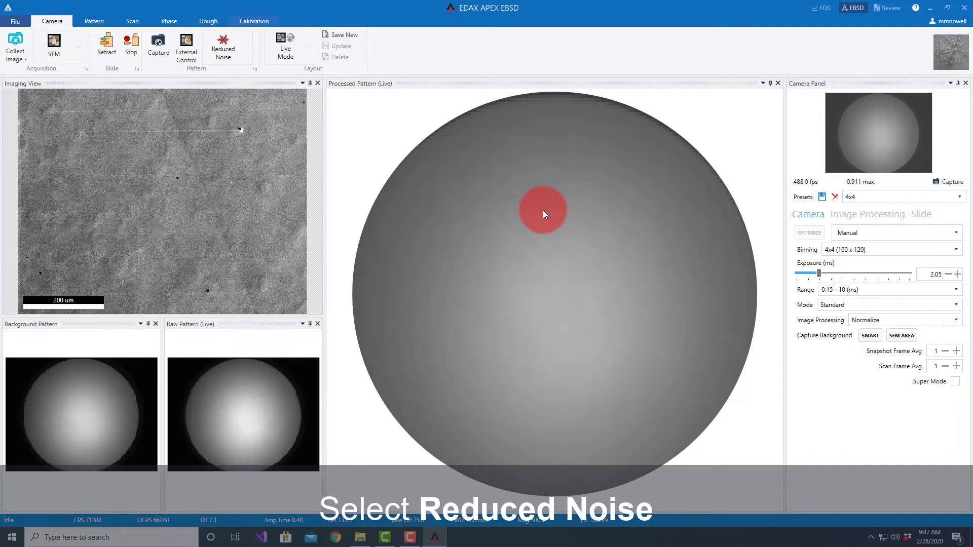
# Step: Enable external beam control, set image processing to Standard, and place the beam on another point slightly above the SEM image's center
pyautogui.click(184, 45)
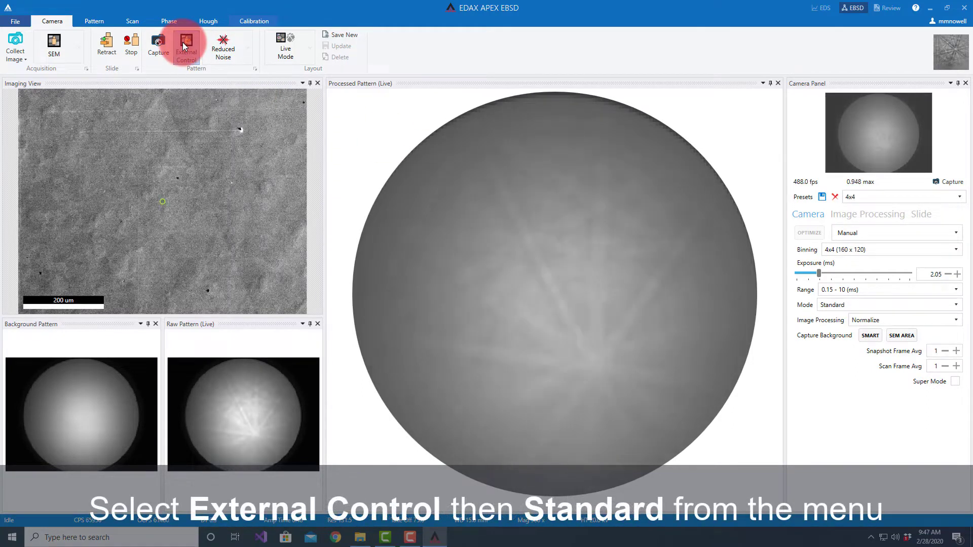
pyautogui.click(894, 323)
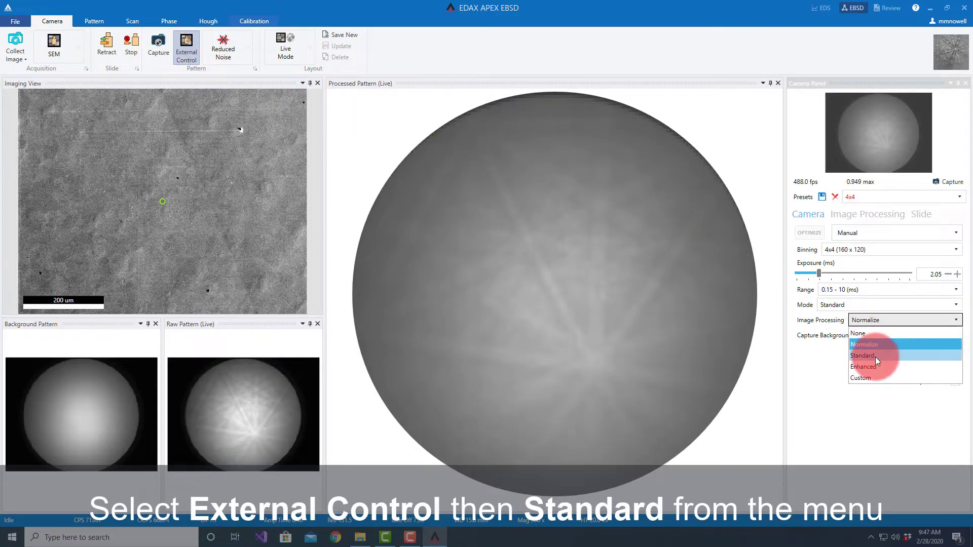
pyautogui.click(875, 357)
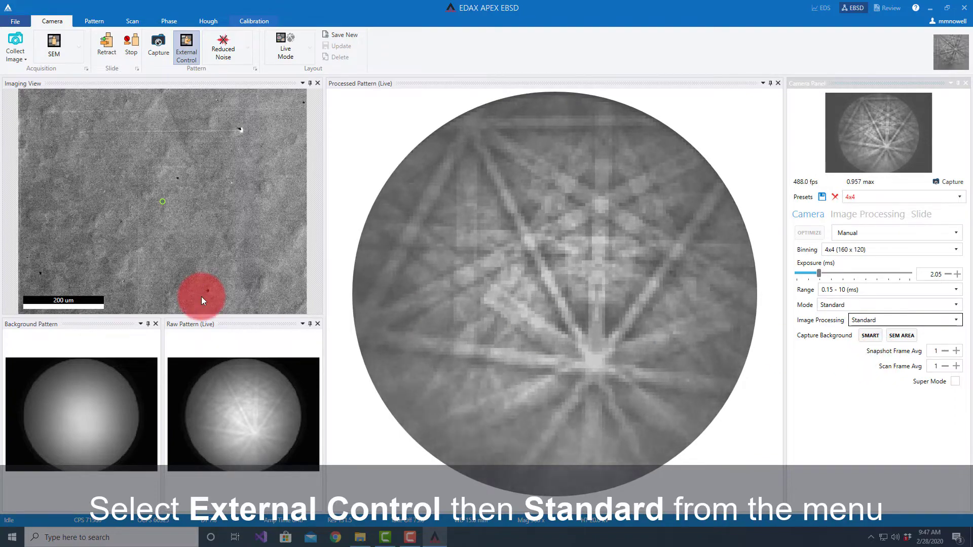
pyautogui.click(163, 183)
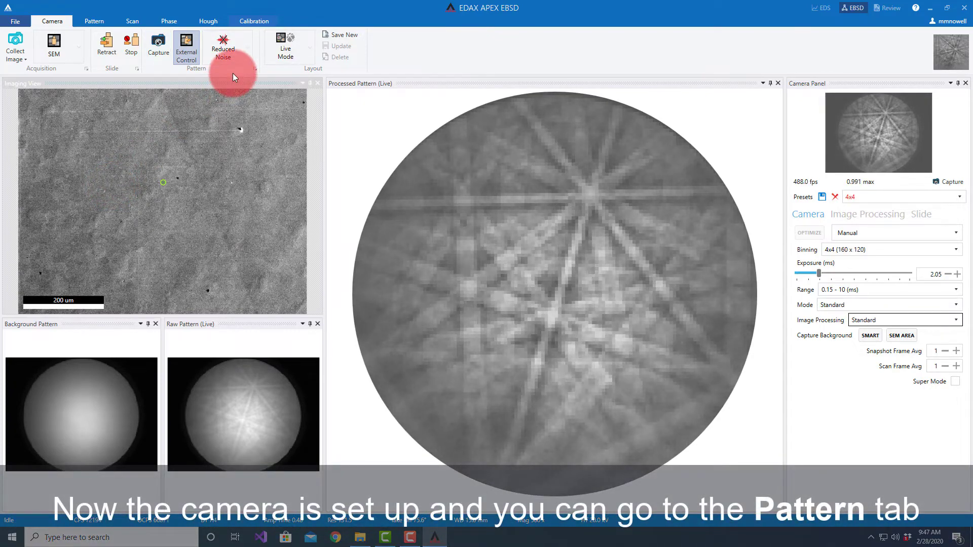
# Step: Go to pattern indexing and index the pattern at a point in the upper-right area of the SEM image
pyautogui.click(94, 19)
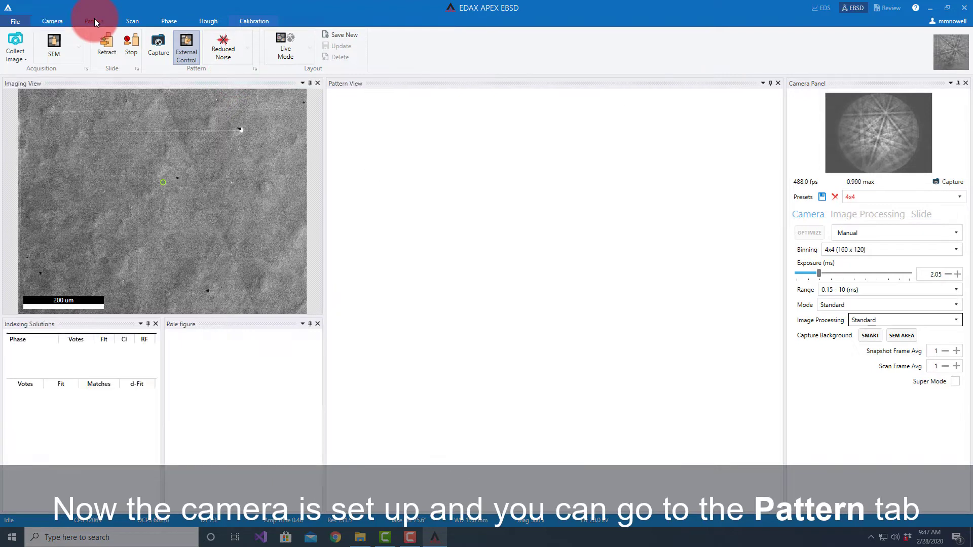
pyautogui.click(118, 54)
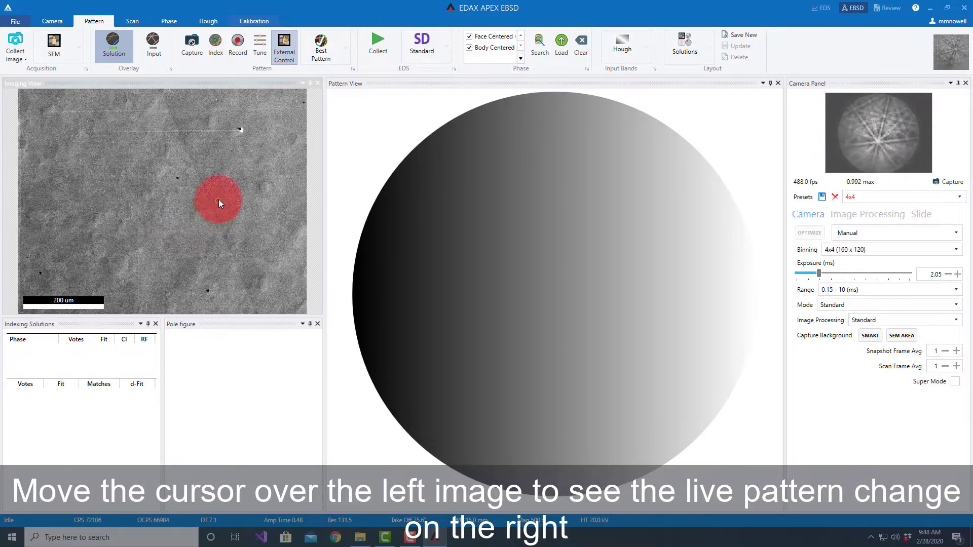
pyautogui.moveTo(222, 176); pyautogui.dragTo(225, 163)
pyautogui.click(683, 306)
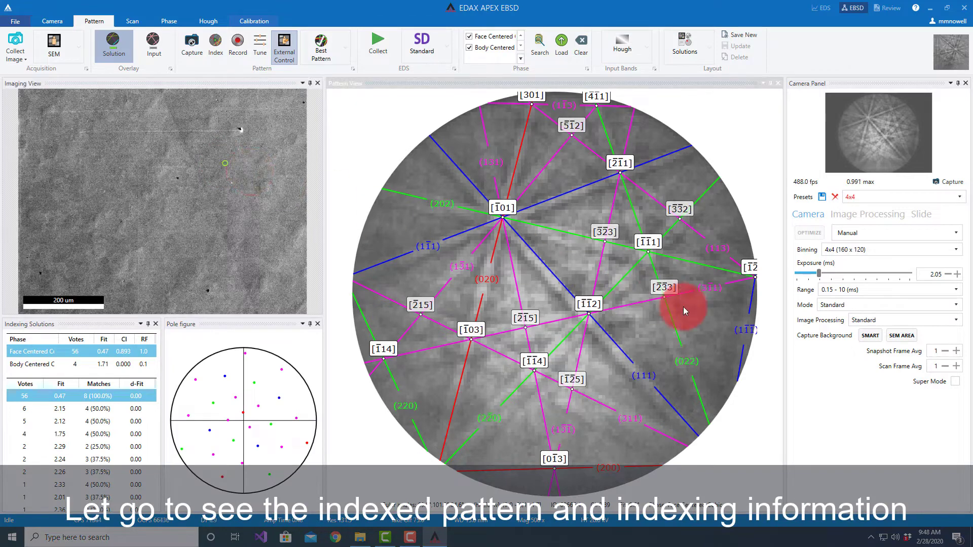
pyautogui.click(89, 422)
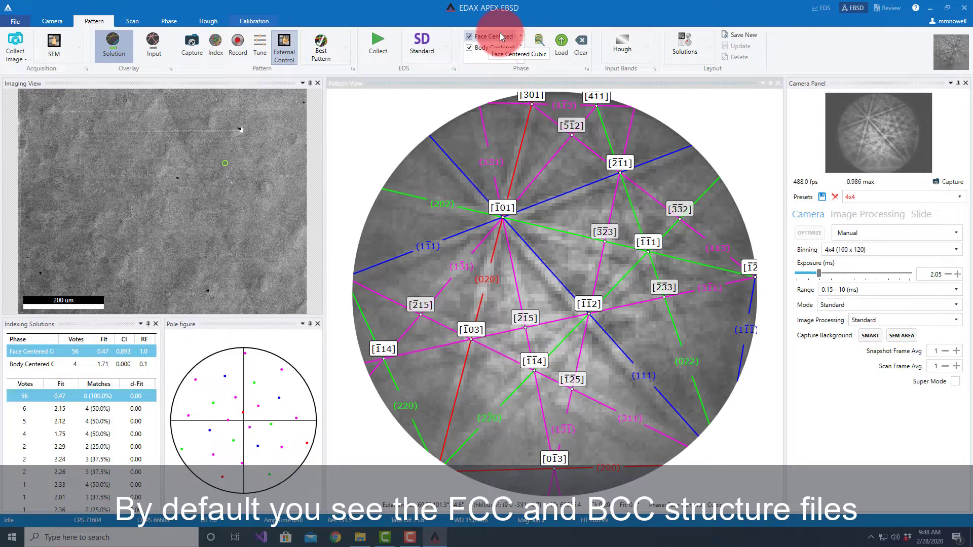
# Step: Search the phase database for "nickel" and add the cubic Nickel (Ni) phase to the current phase list
pyautogui.click(540, 45)
pyautogui.click(371, 210)
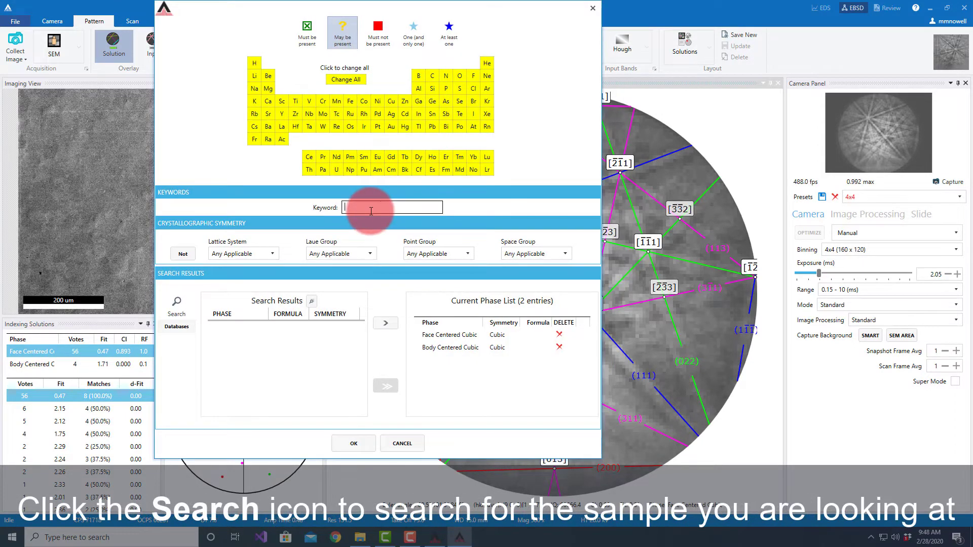
pyautogui.write('nickel')
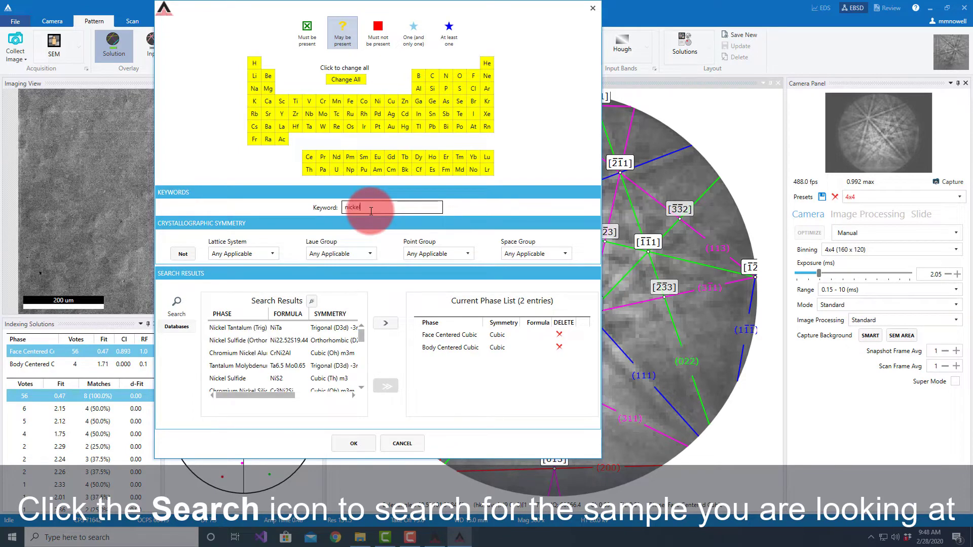
pyautogui.moveTo(362, 332); pyautogui.dragTo(360, 376)
pyautogui.click(223, 366)
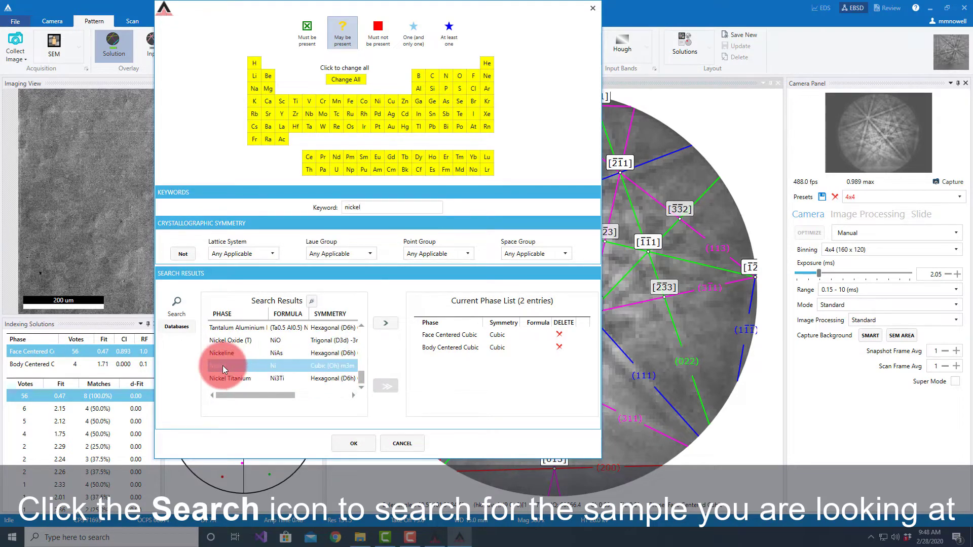
pyautogui.click(383, 324)
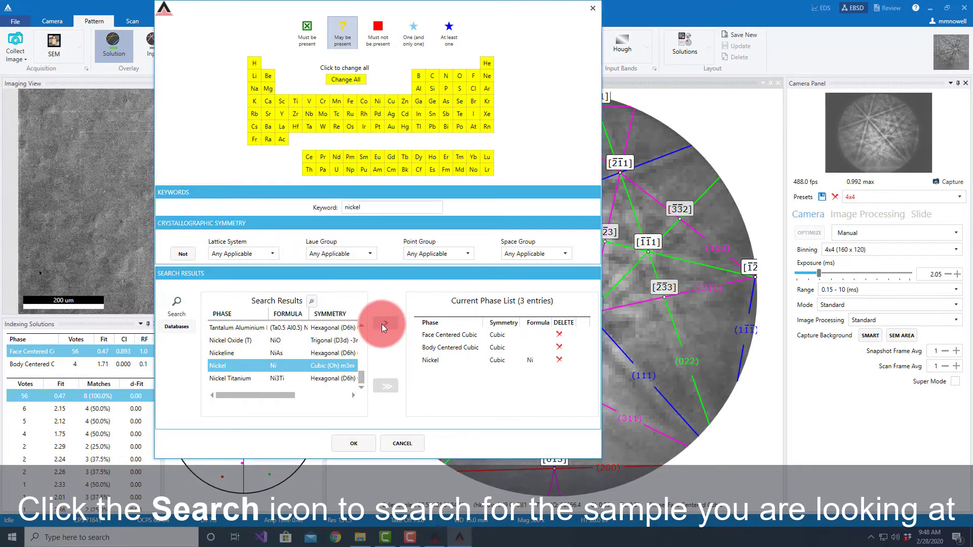
# Step: Remove Body Centered Cubic and Face Centered Cubic from the phase list, then index the pattern at a new point on the SEM image
pyautogui.click(559, 347)
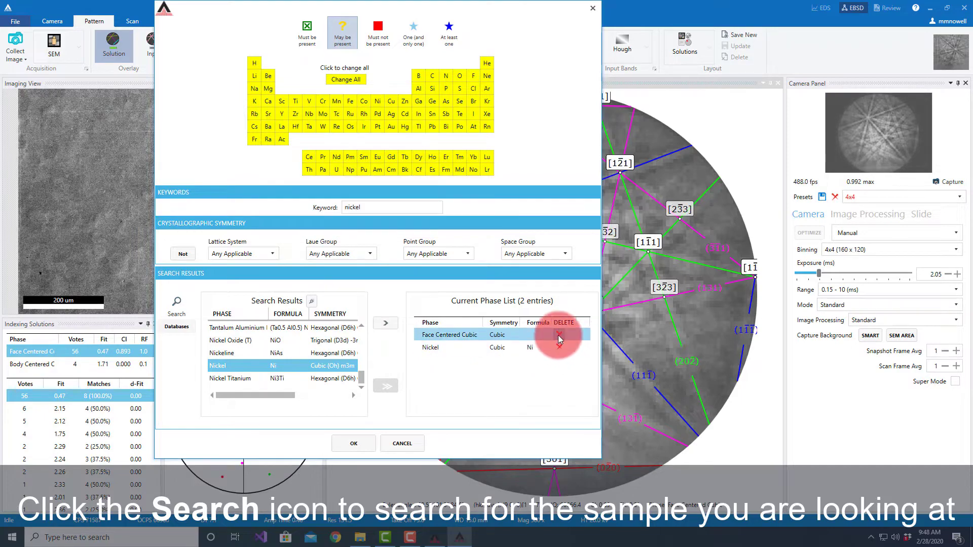
pyautogui.click(558, 336)
pyautogui.click(359, 443)
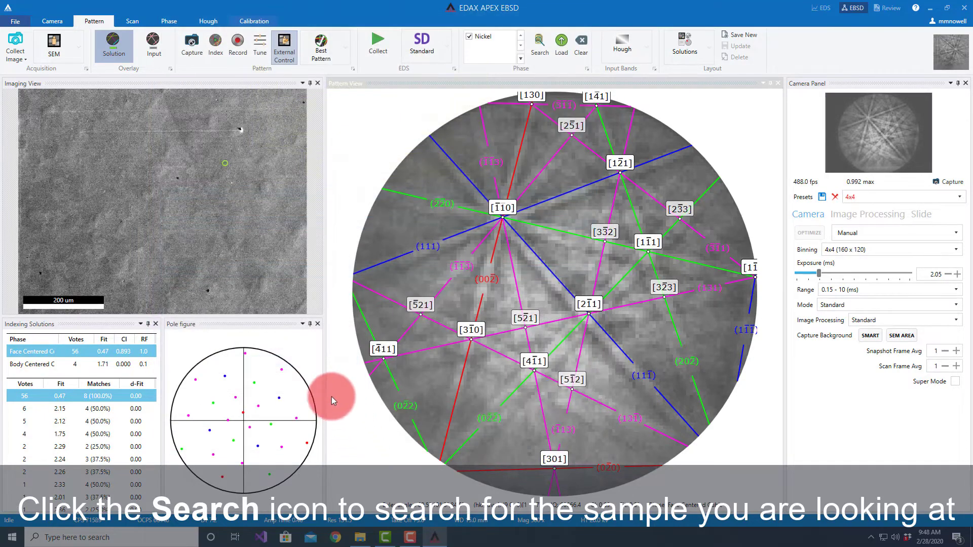
pyautogui.click(198, 181)
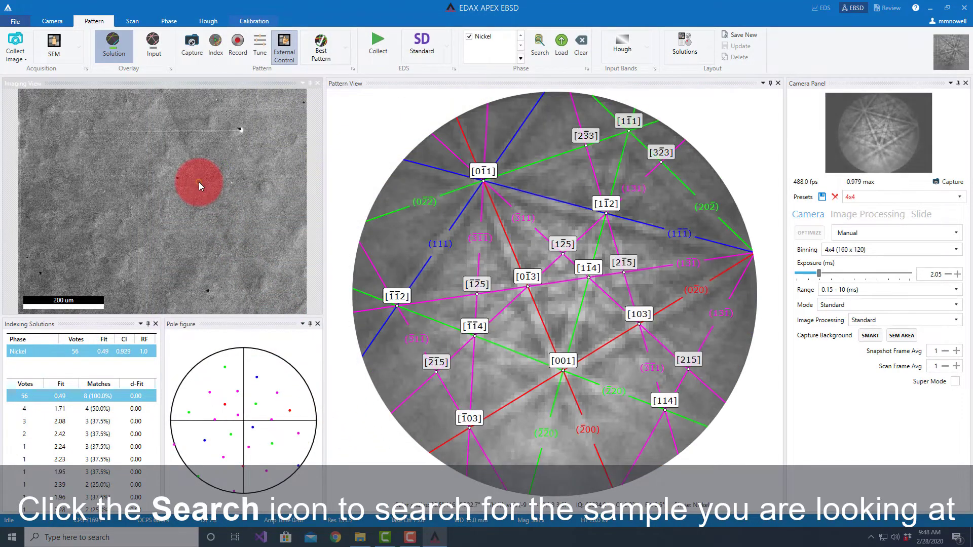
pyautogui.click(81, 367)
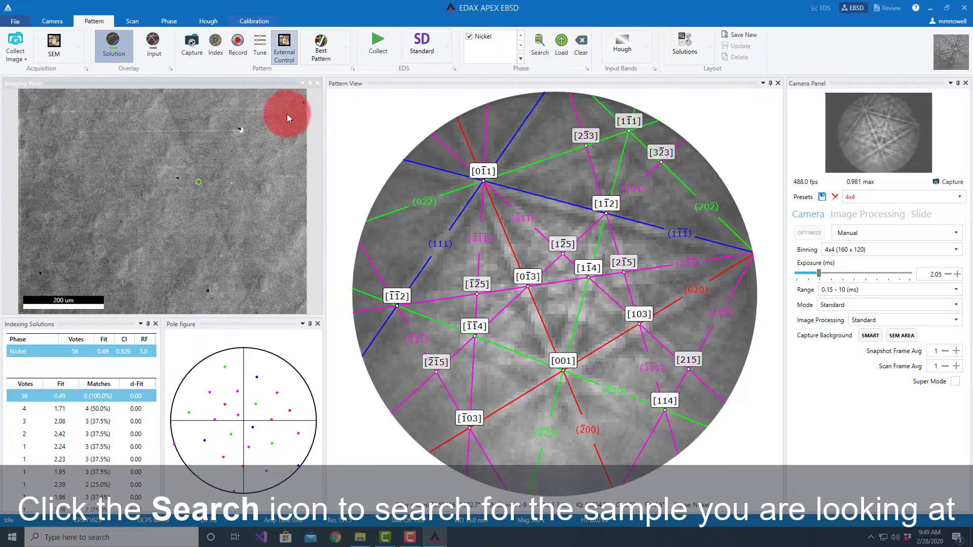
# Step: Index the pattern at a point up and right of the SEM image's center, and collect a fresh SEM image for scan setup
pyautogui.click(220, 165)
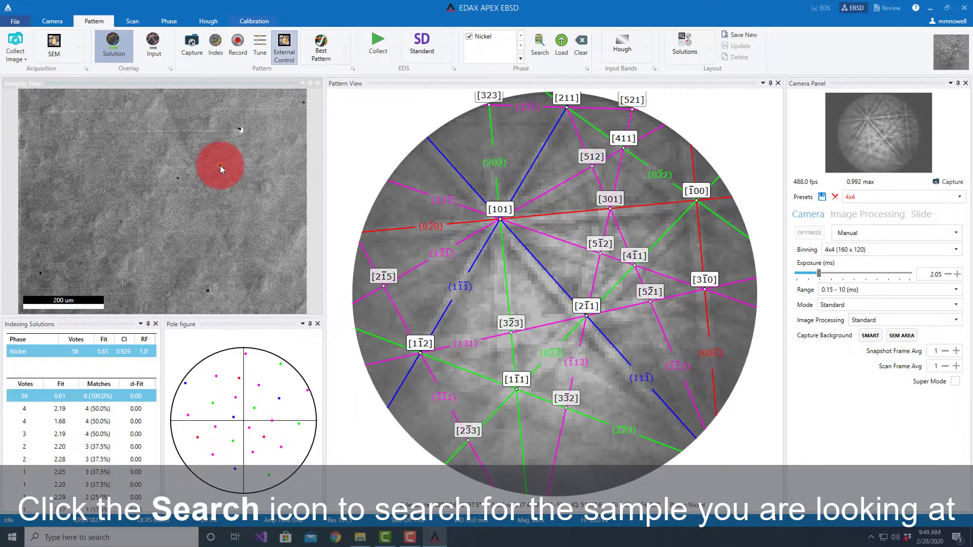
pyautogui.click(133, 21)
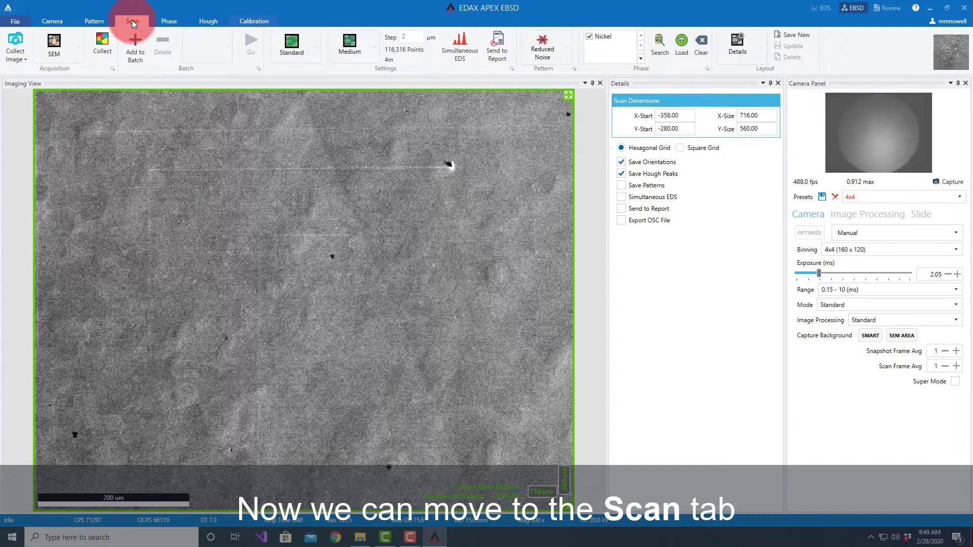
pyautogui.click(20, 59)
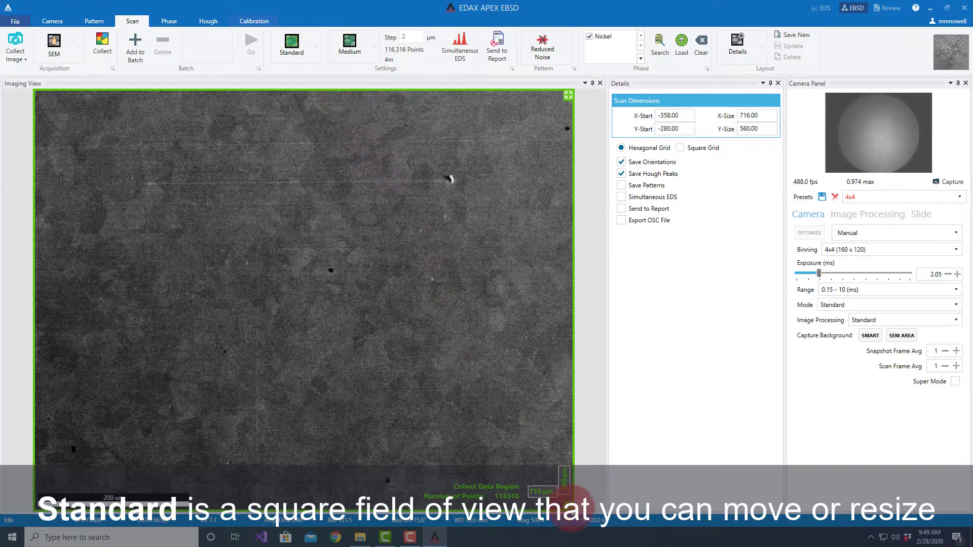
# Step: Try resizing and moving the Standard scan region at about 470 × 366 µm and about 553 × 332 µm, restoring the full field each time
pyautogui.moveTo(569, 501); pyautogui.dragTo(384, 362)
pyautogui.moveTo(179, 181); pyautogui.dragTo(315, 294)
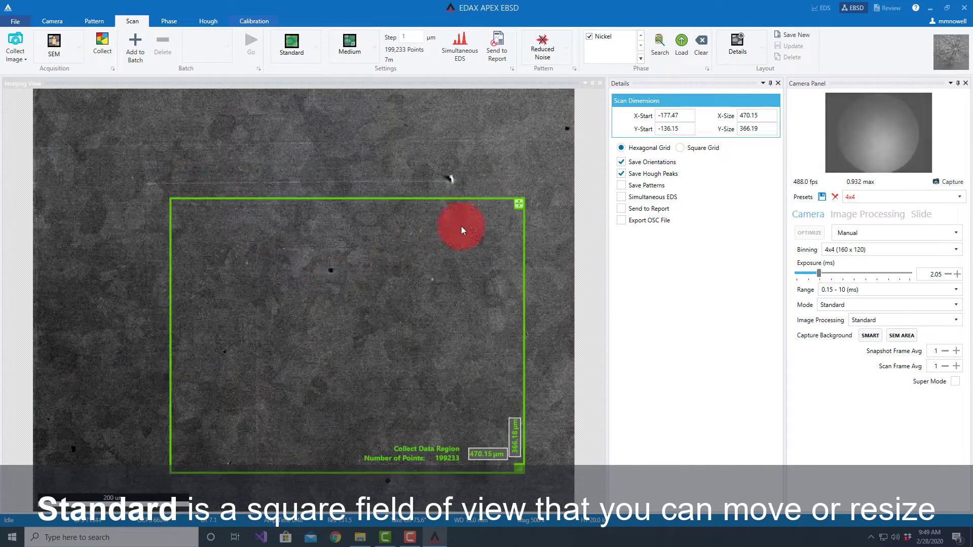
pyautogui.click(517, 203)
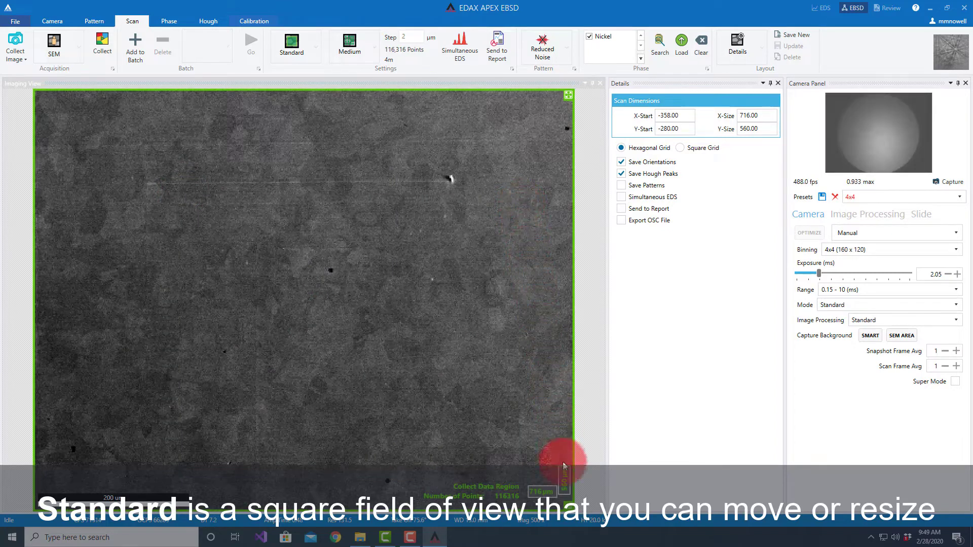
pyautogui.moveTo(570, 503); pyautogui.dragTo(446, 335)
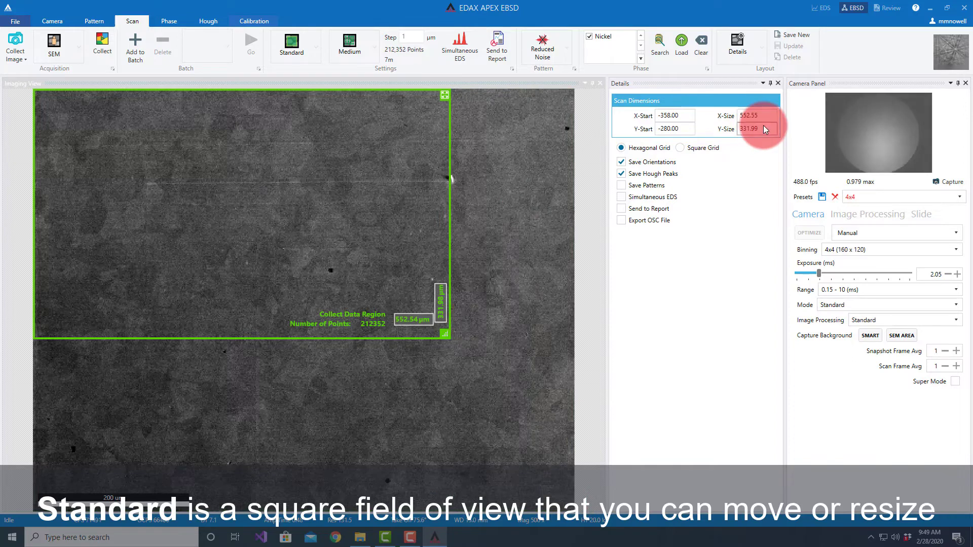
pyautogui.moveTo(280, 150); pyautogui.dragTo(332, 229)
pyautogui.click(502, 180)
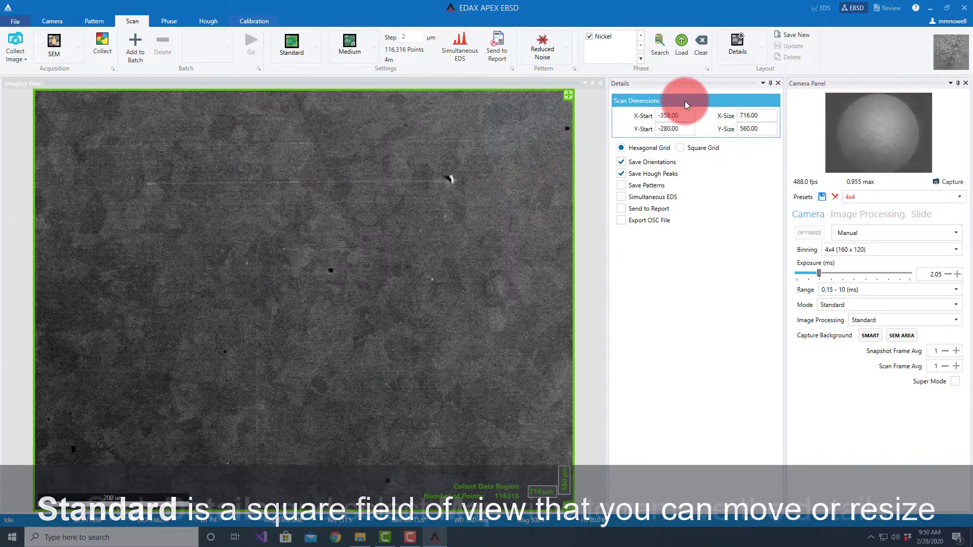
# Step: Switch the scan layout to Map and return it to Details
pyautogui.click(762, 53)
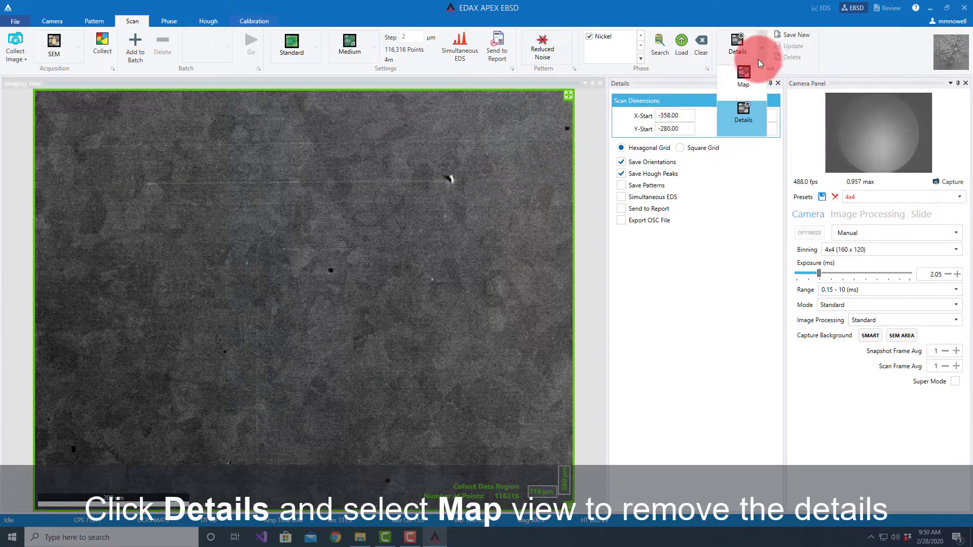
pyautogui.click(744, 84)
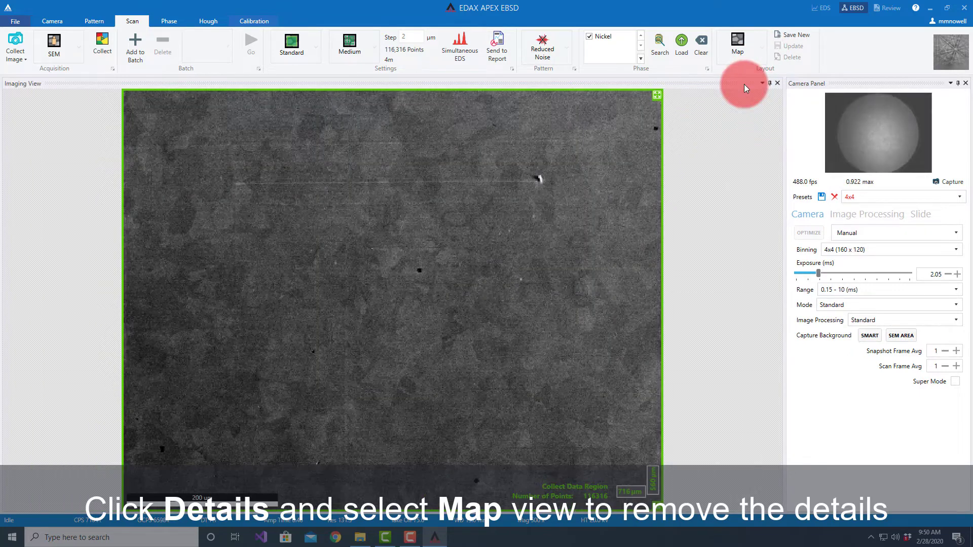
pyautogui.click(761, 50)
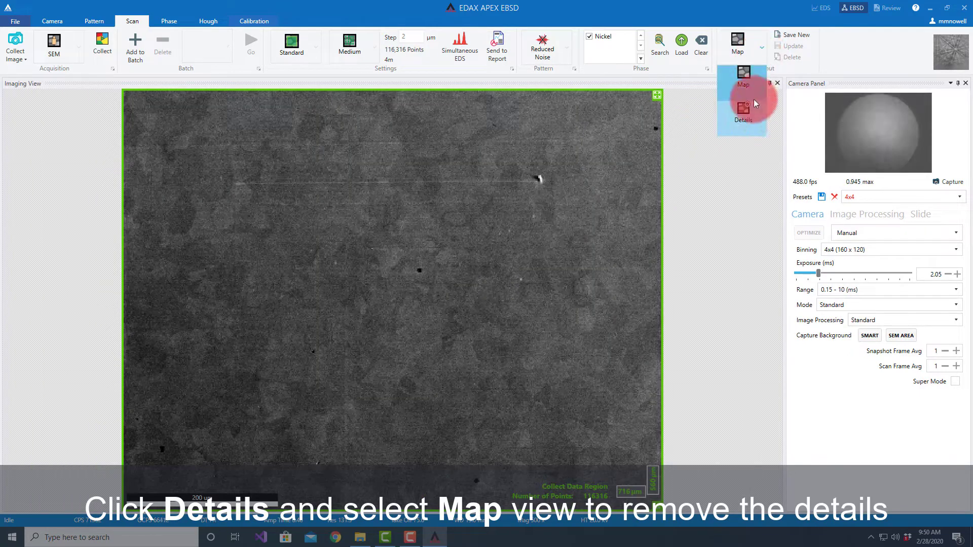
pyautogui.click(751, 115)
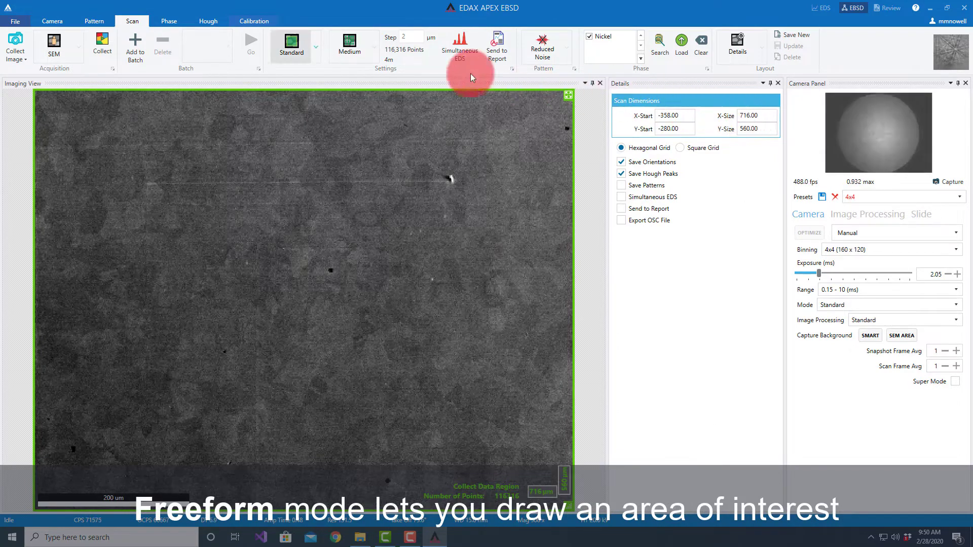
# Step: Set the scan mode to Freeform and draw an irregular area about 420 × 327 µm around the middle of the SEM image
pyautogui.click(315, 49)
pyautogui.click(306, 113)
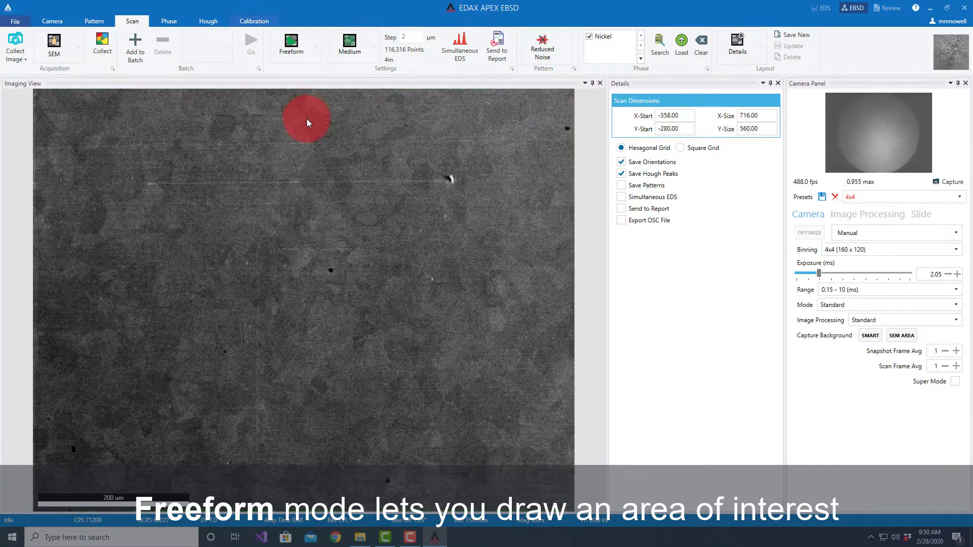
pyautogui.moveTo(315, 189)
pyautogui.mouseDown()
pyautogui.moveTo(226, 211)
pyautogui.moveTo(244, 408)
pyautogui.moveTo(435, 245)
pyautogui.moveTo(331, 182)
pyautogui.mouseUp()
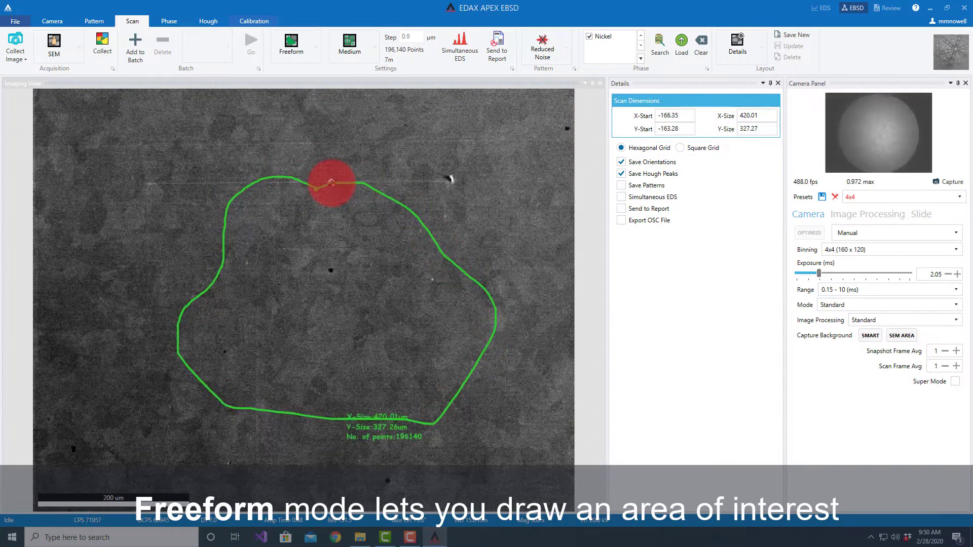
# Step: Set the scan mode to Line and draw a diagonal line about 598 µm long, replacing it with one about 284 µm long
pyautogui.click(315, 54)
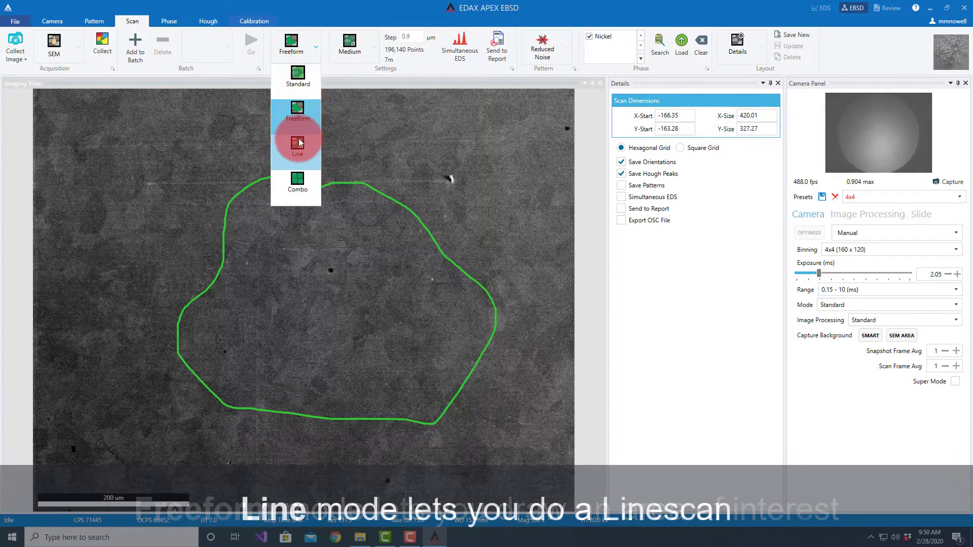
pyautogui.click(300, 144)
pyautogui.moveTo(134, 140)
pyautogui.mouseDown()
pyautogui.moveTo(446, 426)
pyautogui.moveTo(475, 433)
pyautogui.mouseUp()
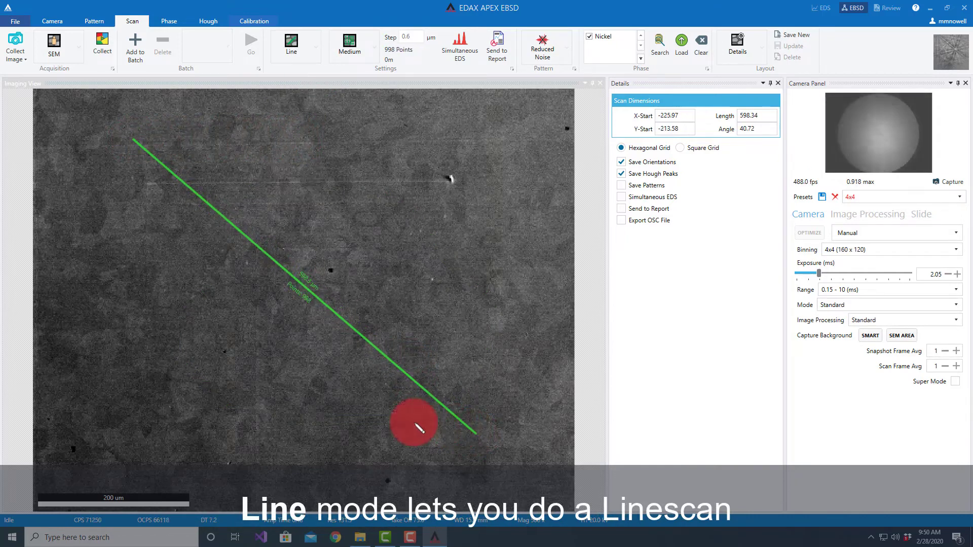
pyautogui.moveTo(197, 382); pyautogui.dragTo(376, 266)
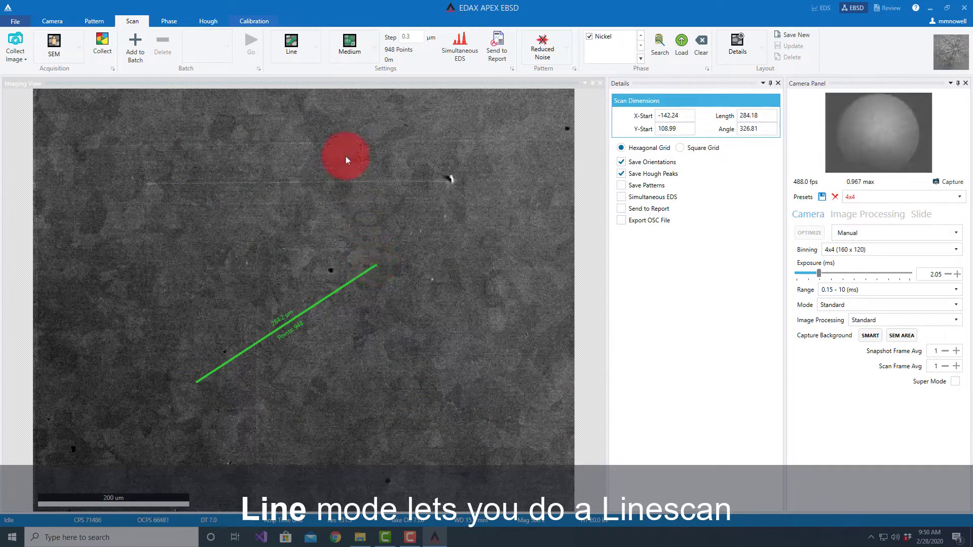
# Step: Open the Combo scan setup, cancel it, and return the scan mode to Standard
pyautogui.click(315, 47)
pyautogui.click(305, 177)
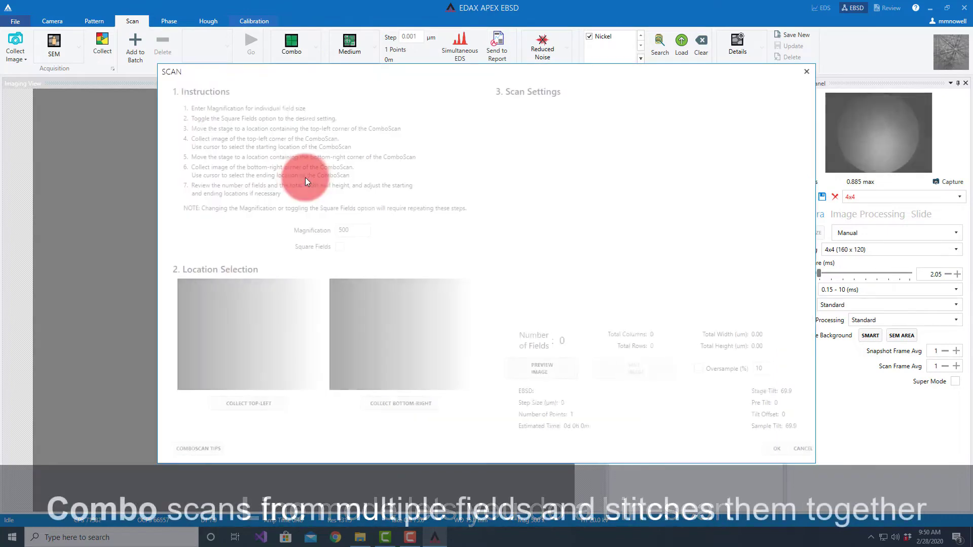
pyautogui.click(795, 451)
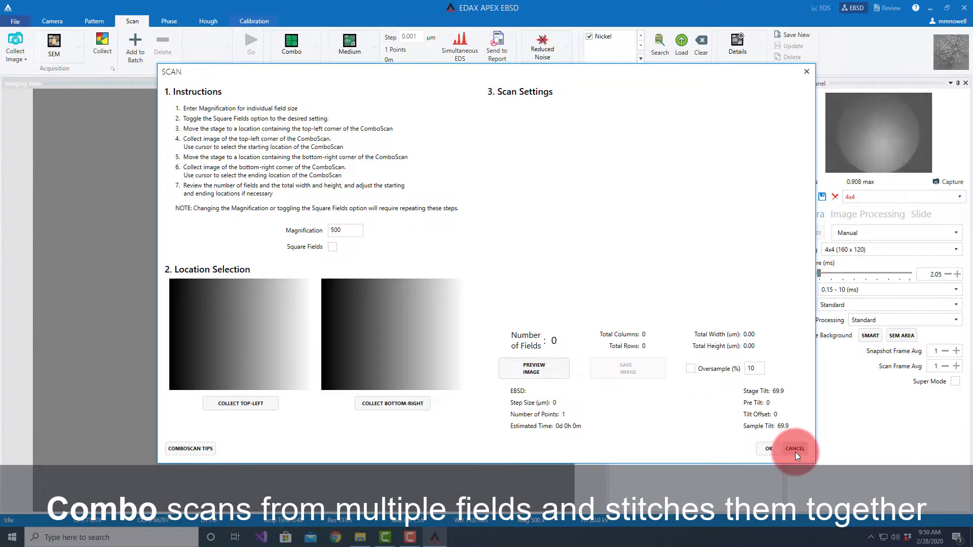
pyautogui.click(796, 450)
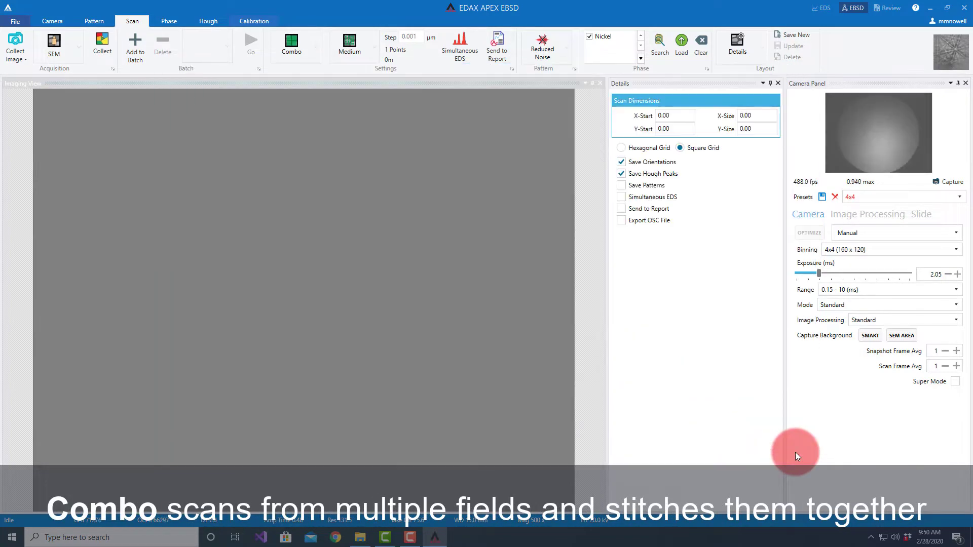
pyautogui.click(315, 52)
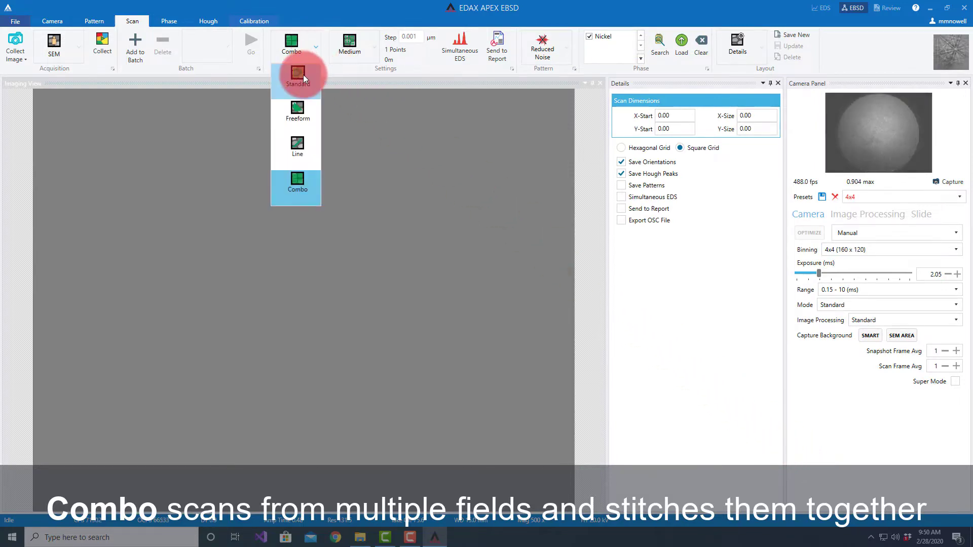
pyautogui.click(303, 76)
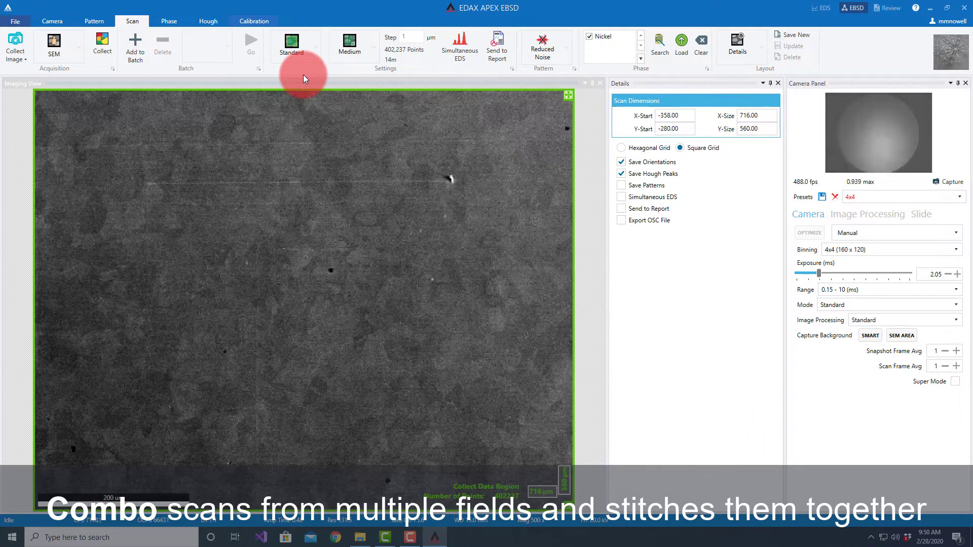
# Step: Try the Coarse, Medium and Fine step size presets in turn, returning the scan to Medium
pyautogui.click(373, 50)
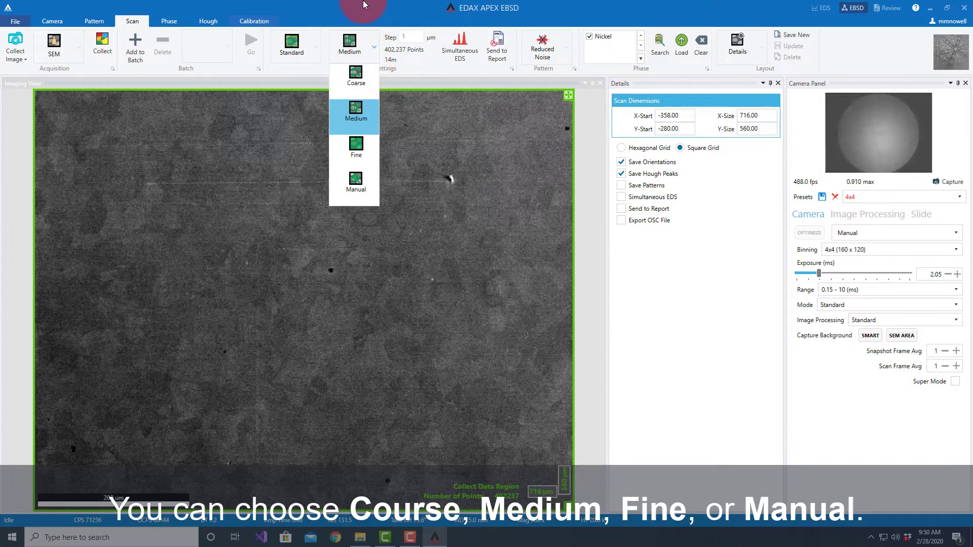
pyautogui.click(355, 77)
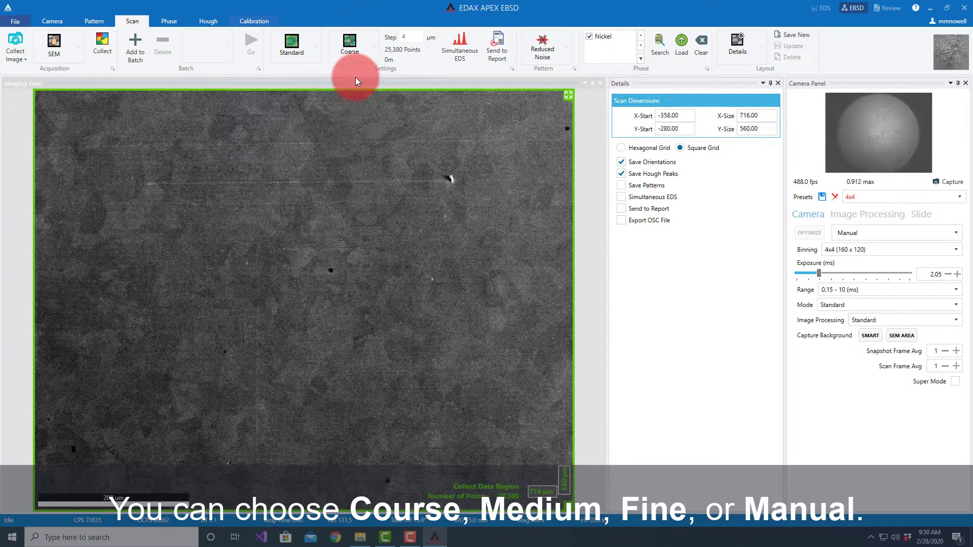
pyautogui.click(376, 50)
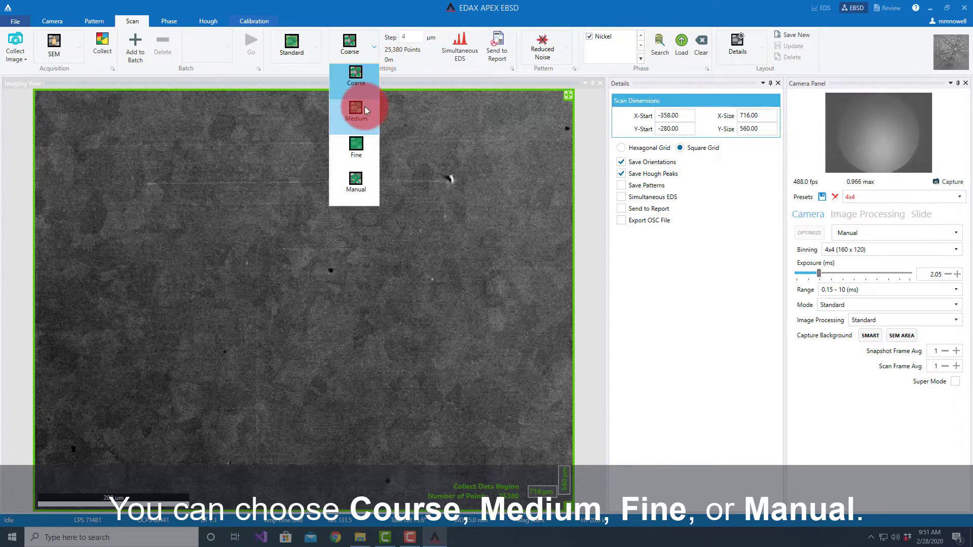
pyautogui.click(362, 118)
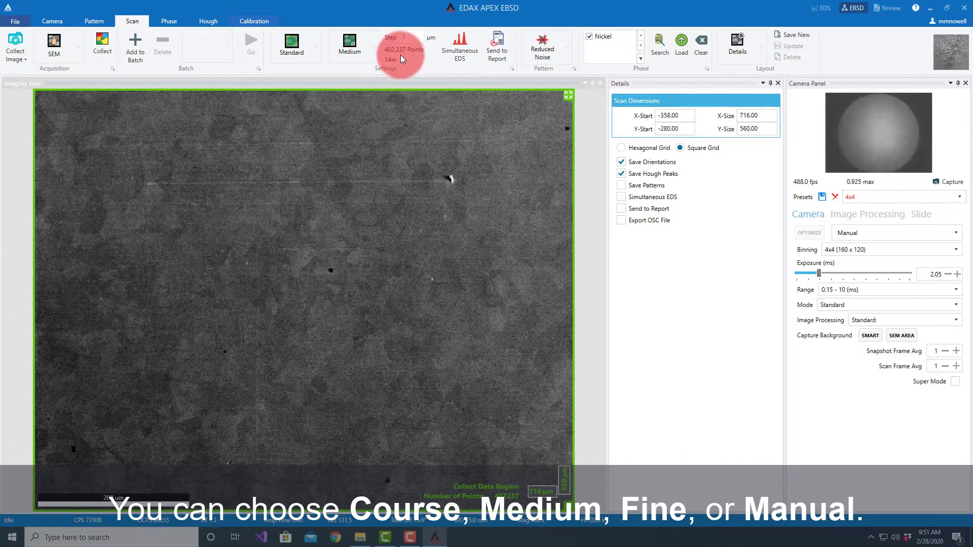
pyautogui.click(373, 51)
pyautogui.click(355, 145)
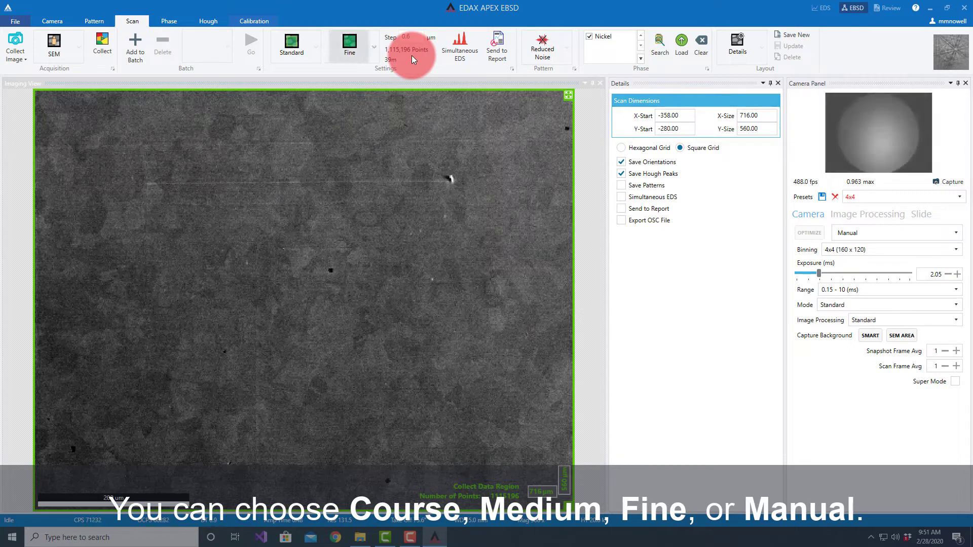
pyautogui.click(374, 48)
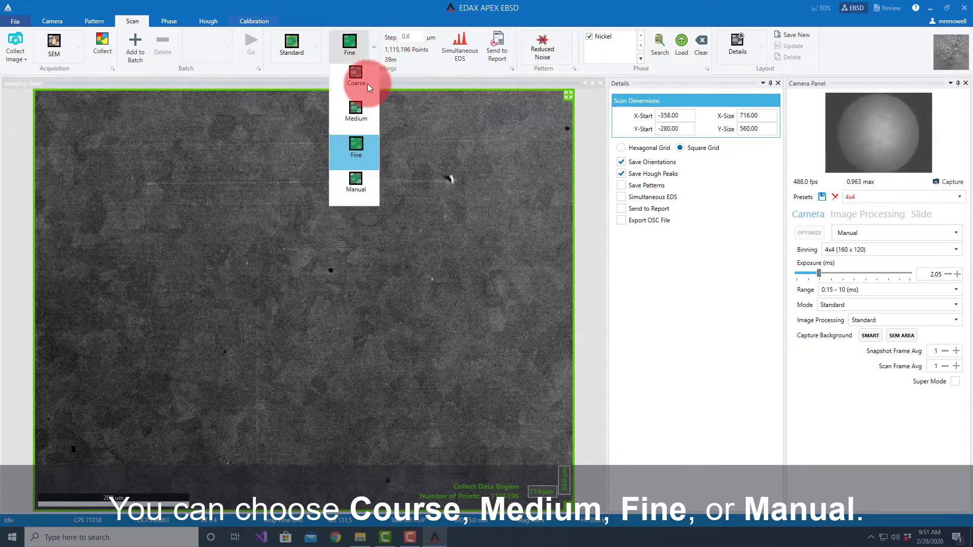
pyautogui.click(363, 112)
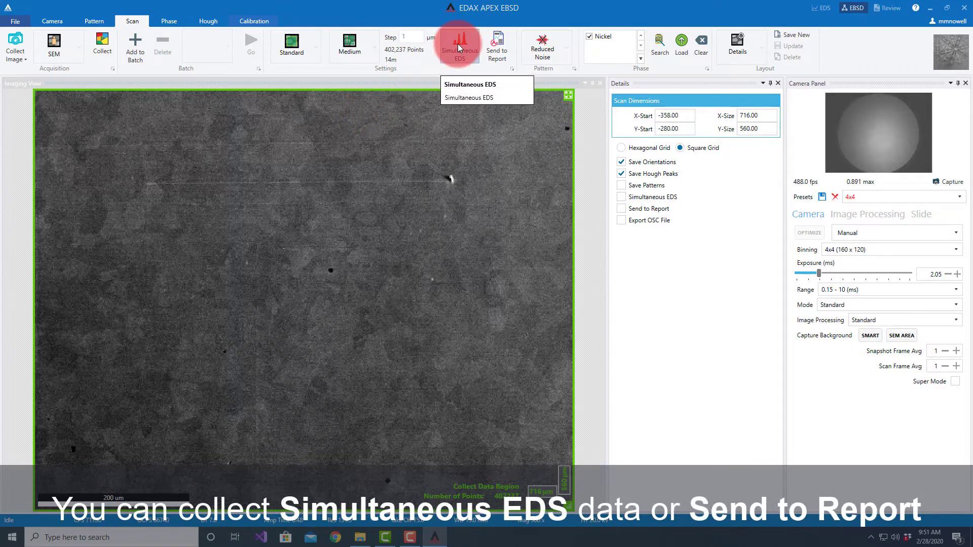
# Step: Enable Send to Report for the scan and choose basic review.dotm as the report template
pyautogui.click(497, 43)
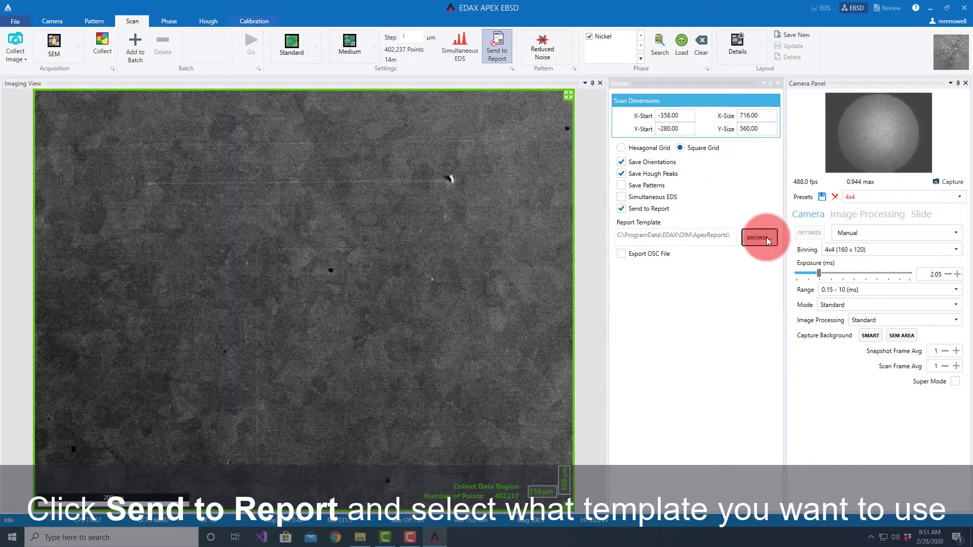
pyautogui.click(767, 237)
pyautogui.scroll(-8, 421, 114)
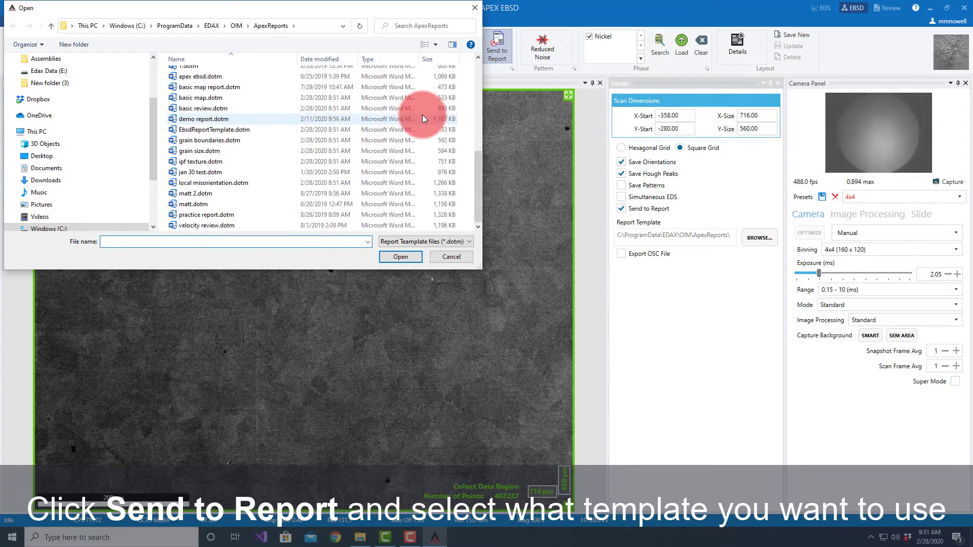
pyautogui.scroll(1, 422, 115)
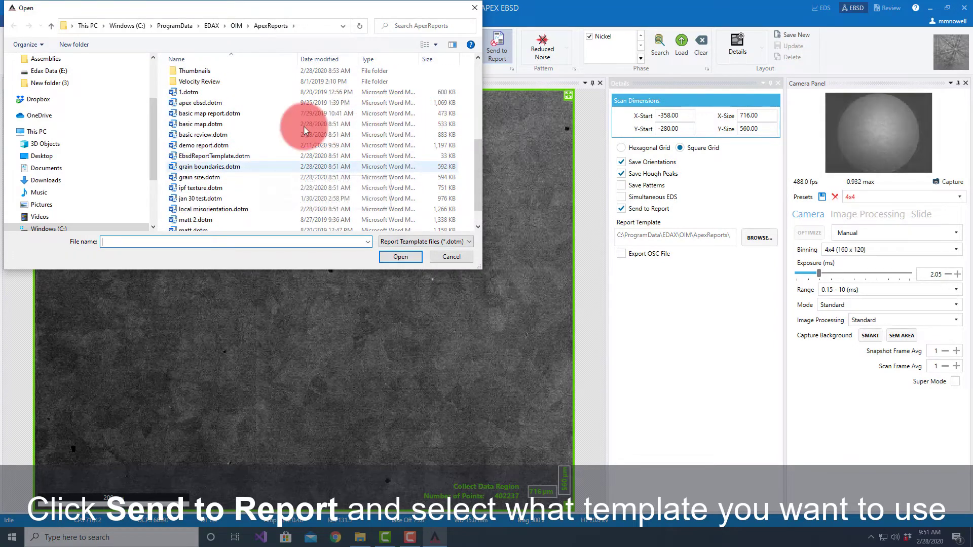
pyautogui.doubleClick(212, 136)
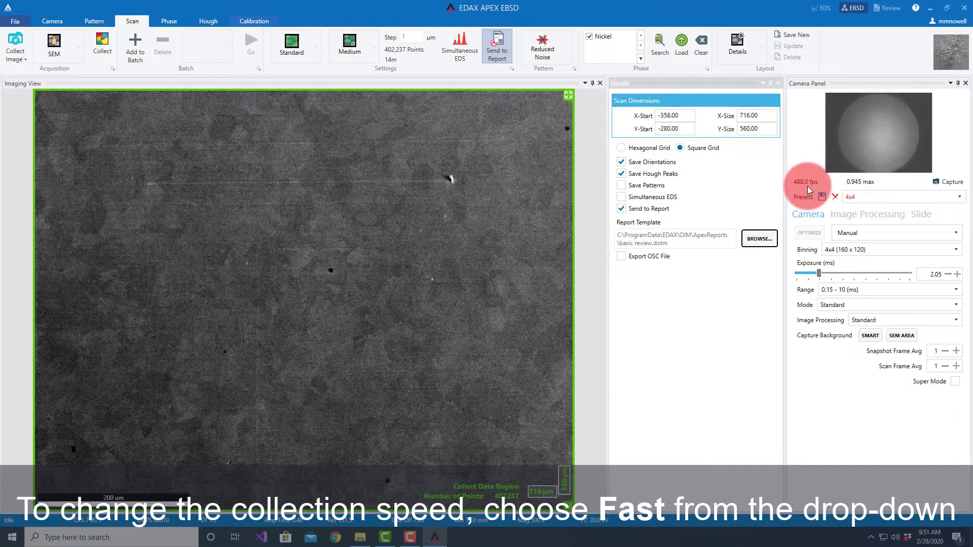
# Step: Set the pattern collection speed to Fast and start collecting the EBSD map
pyautogui.click(566, 48)
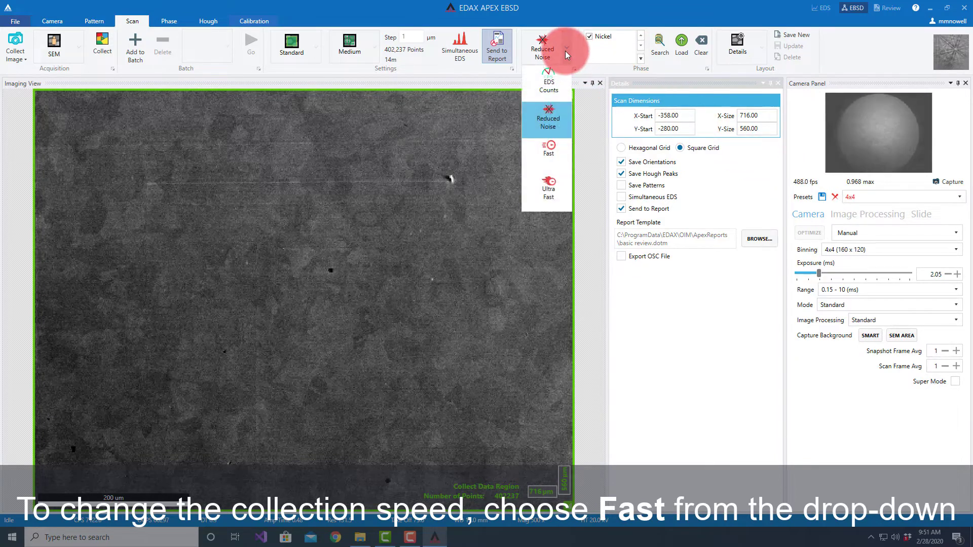
pyautogui.click(547, 153)
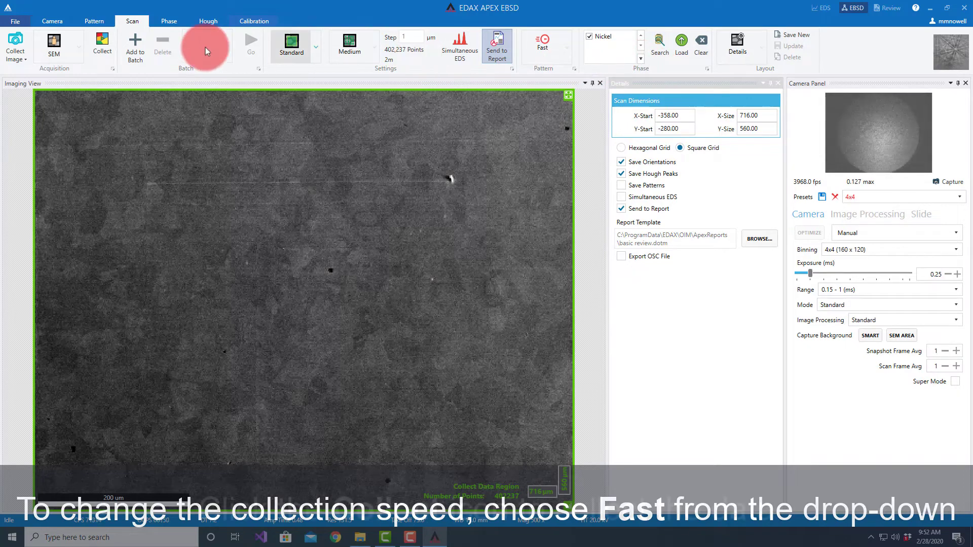
pyautogui.click(102, 47)
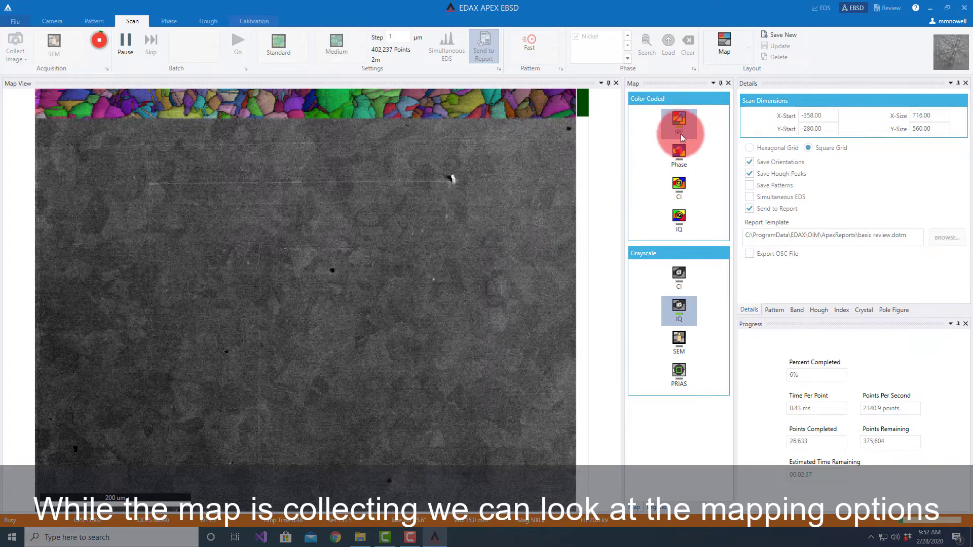
# Step: Show the IPF color legend for the collecting map and return to the map options
pyautogui.click(667, 157)
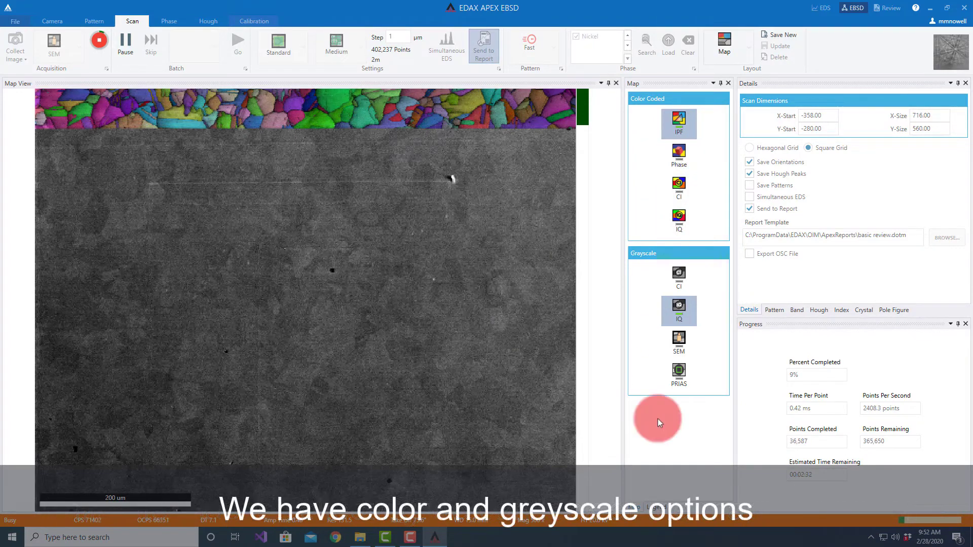
pyautogui.click(657, 510)
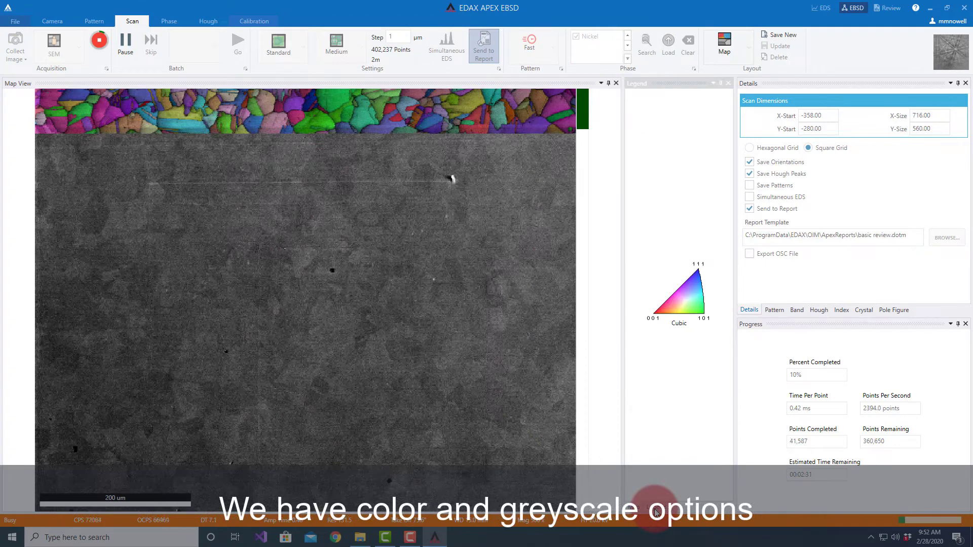
pyautogui.click(634, 508)
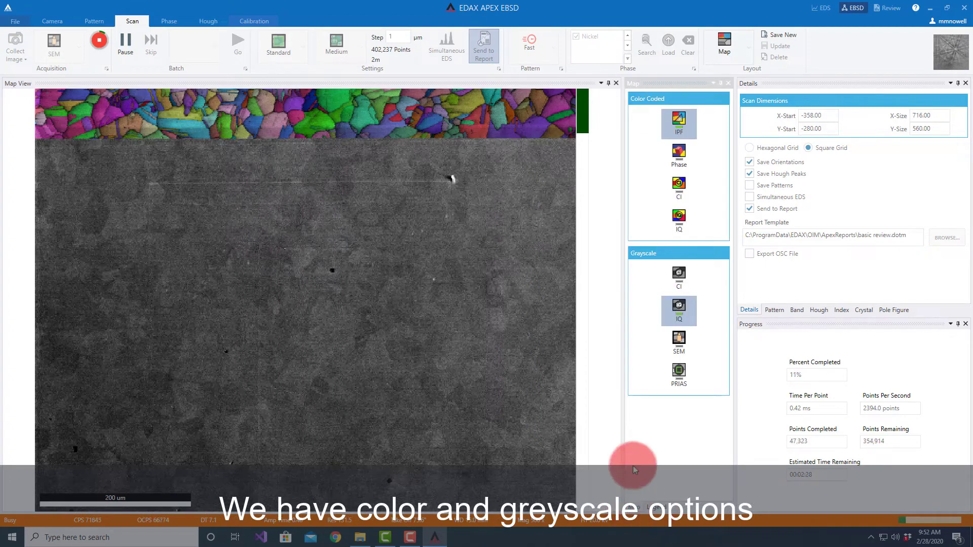
# Step: Turn the IPF coloring off, try the color-coded IQ map, and turn IPF coloring back on
pyautogui.click(678, 122)
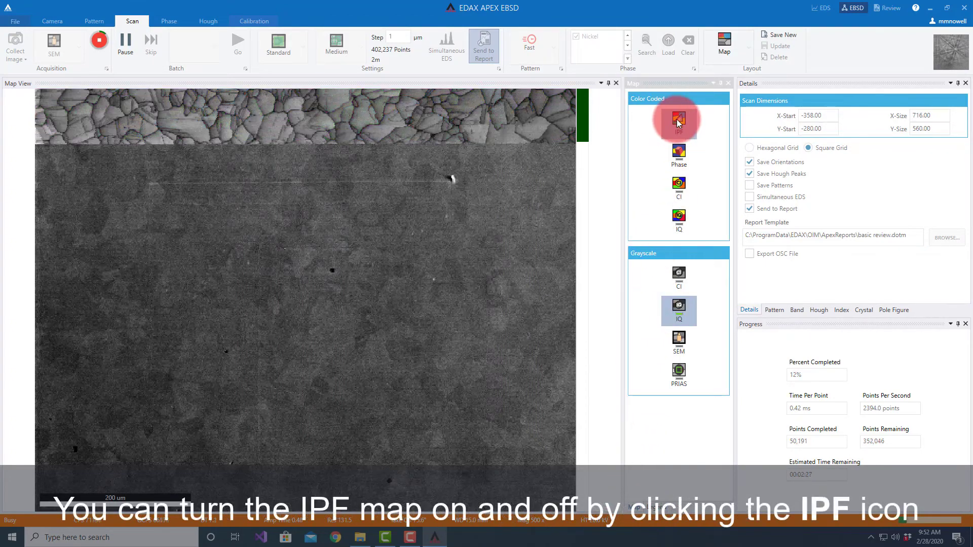
pyautogui.click(678, 121)
pyautogui.click(677, 120)
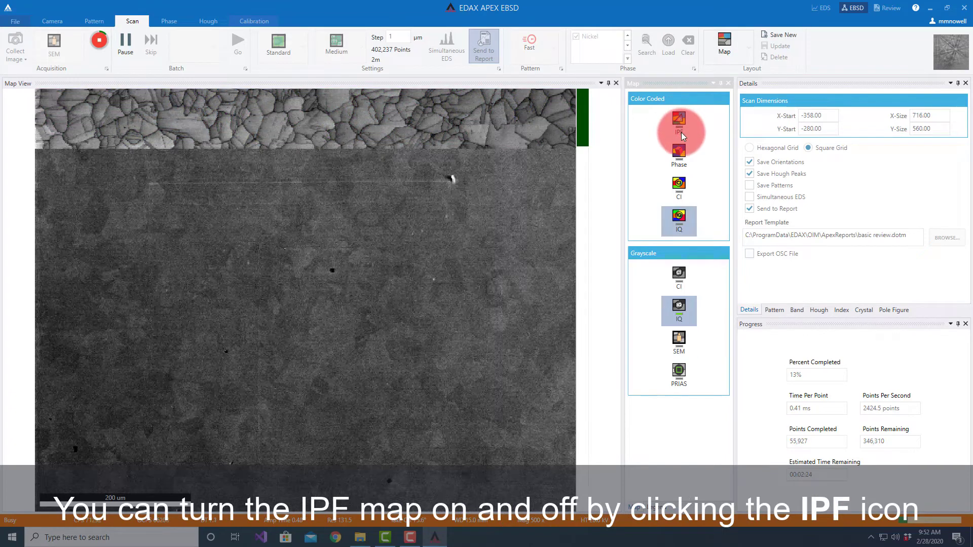
pyautogui.click(681, 132)
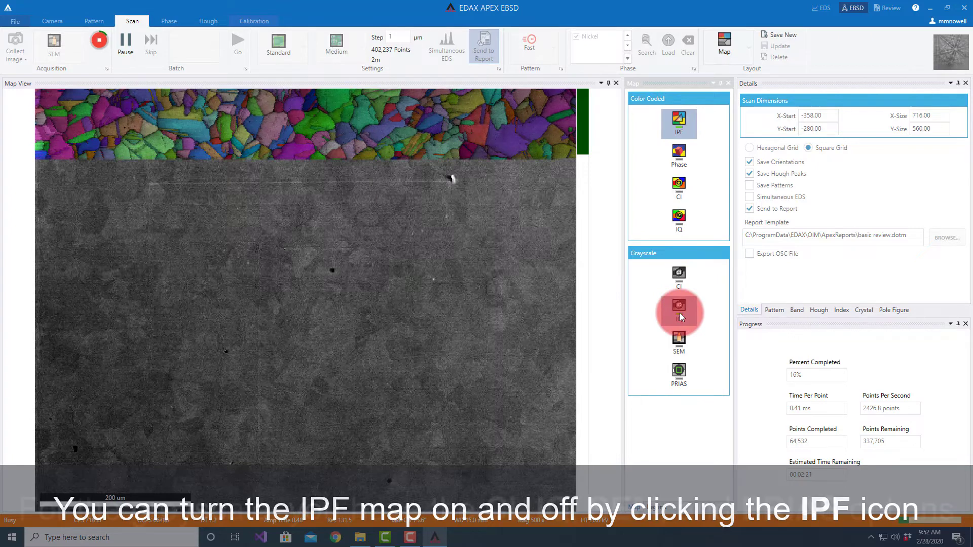
# Step: Try the CI and SEM options in turn as the grayscale component of the IPF map
pyautogui.click(684, 273)
pyautogui.click(683, 299)
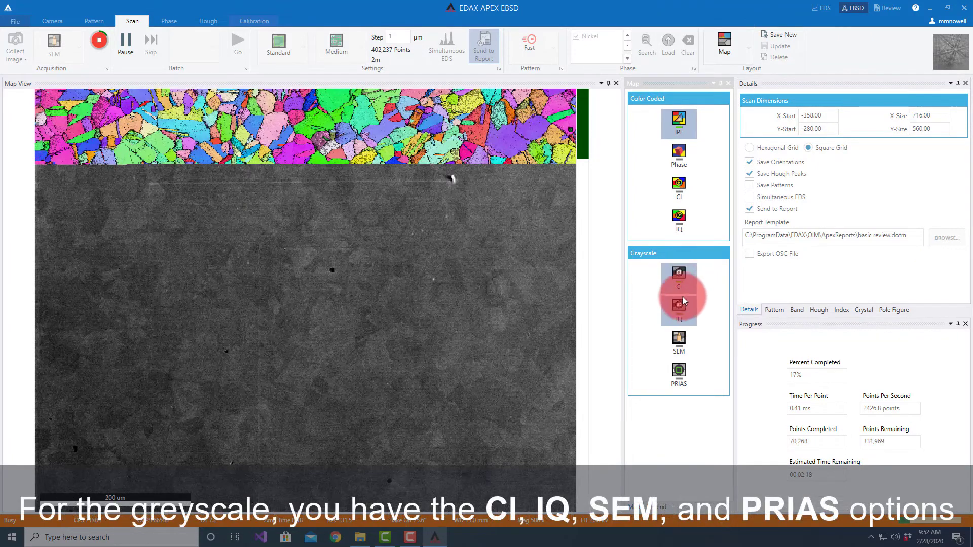
pyautogui.click(682, 342)
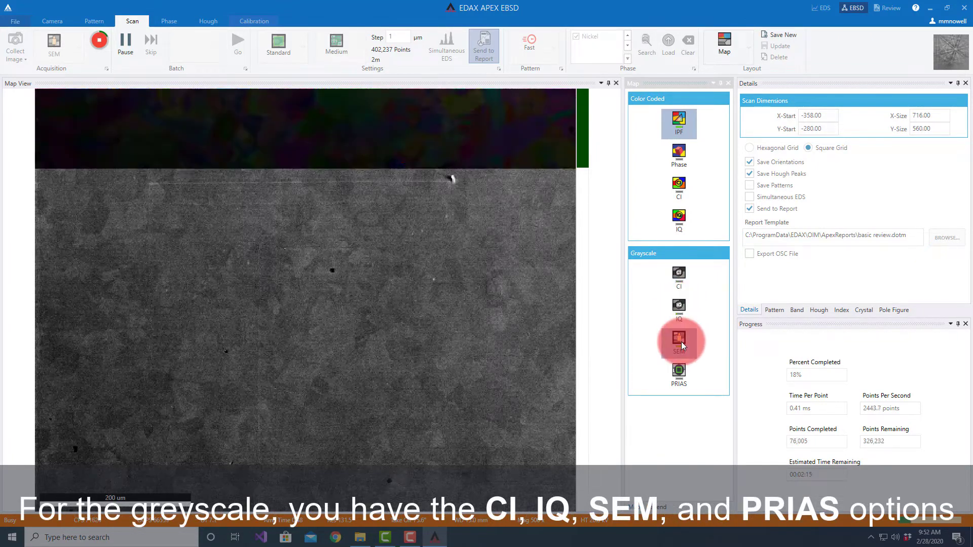
# Step: Display the PRIAS grayscale component with the IPF map and try its detector regions, leaving it on Center
pyautogui.click(681, 377)
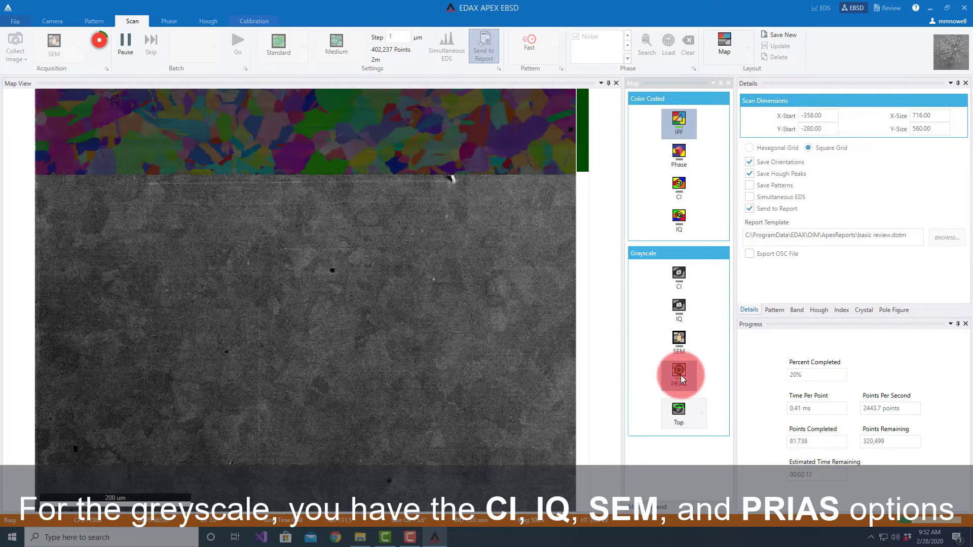
pyautogui.click(699, 412)
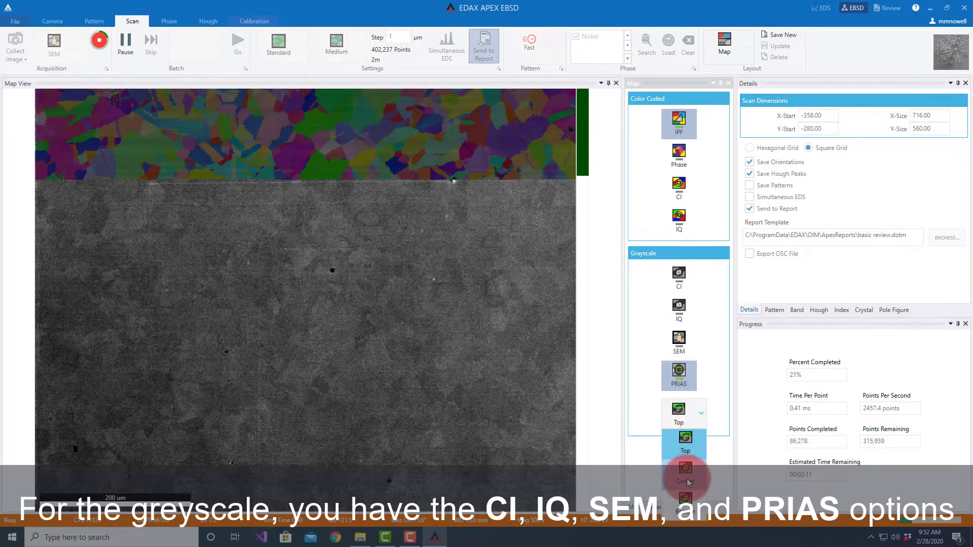
pyautogui.click(687, 475)
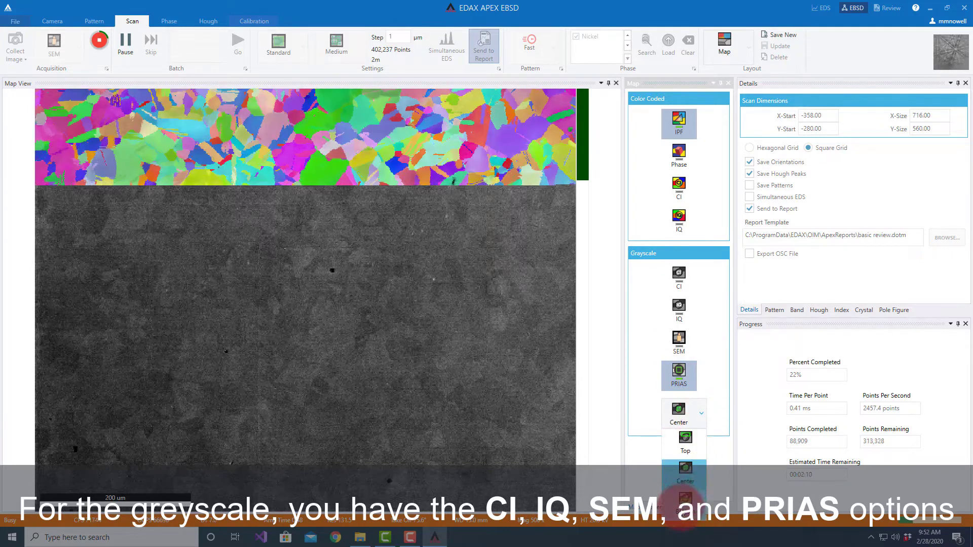
pyautogui.click(685, 503)
pyautogui.click(702, 416)
pyautogui.click(691, 478)
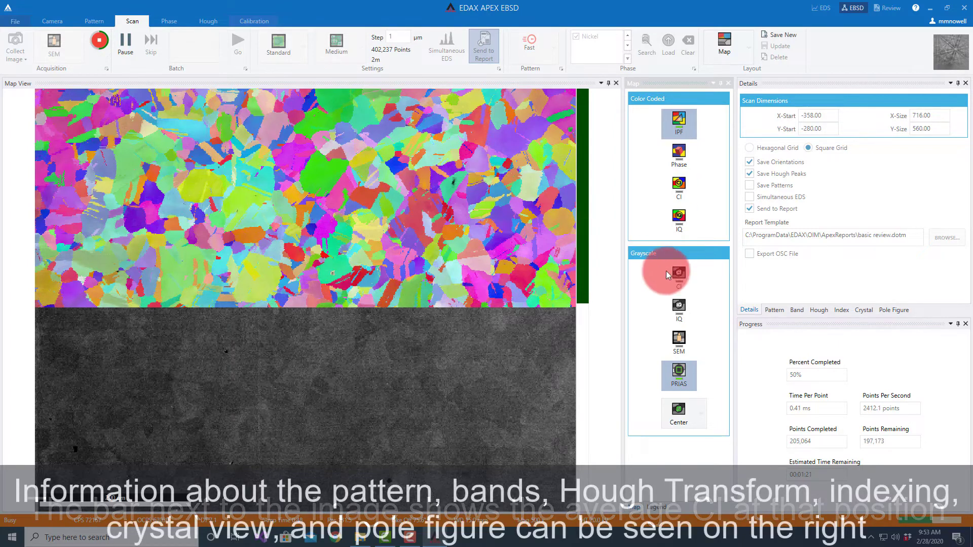
# Step: Review the Pattern, Band, Hough, Index, Crystal and Pole Figure views during collection, and return to the scan Details
pyautogui.click(774, 310)
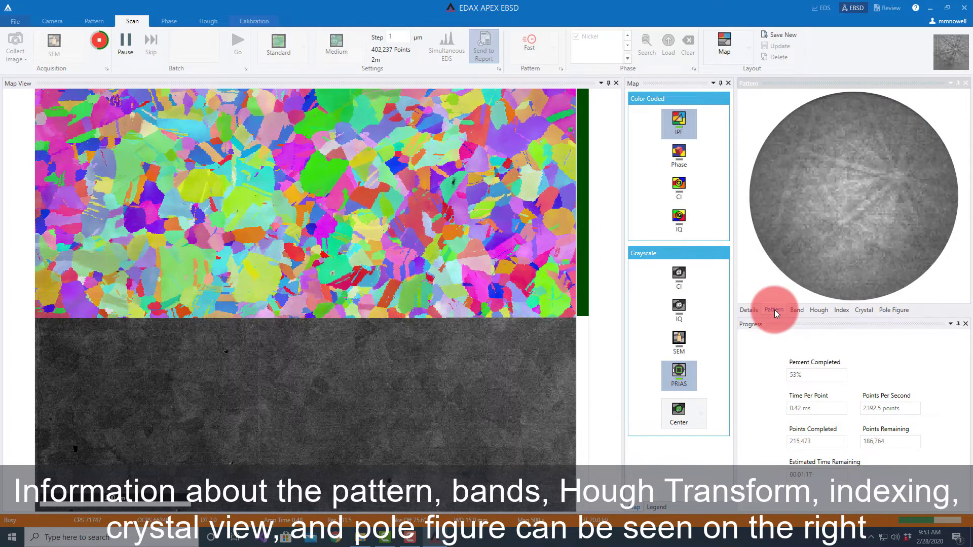
pyautogui.click(797, 311)
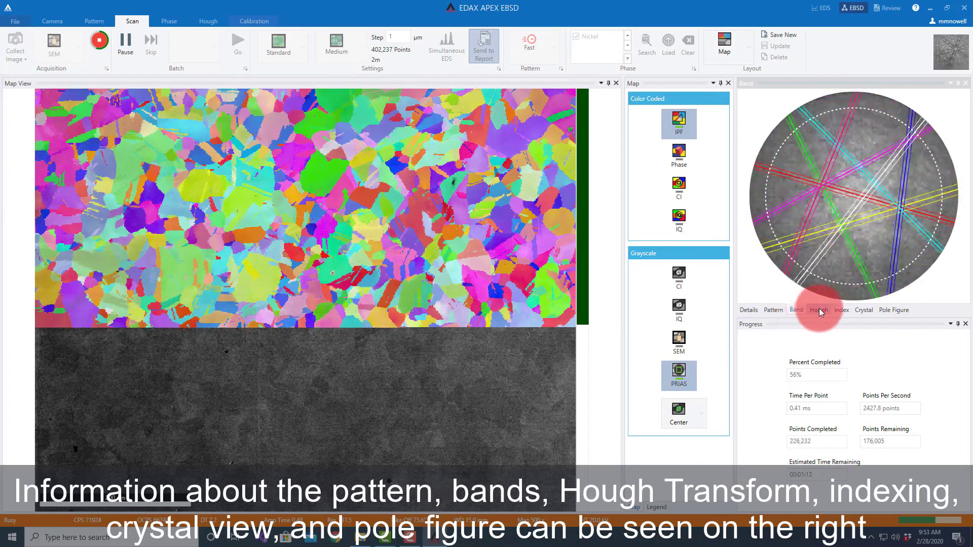
pyautogui.click(819, 309)
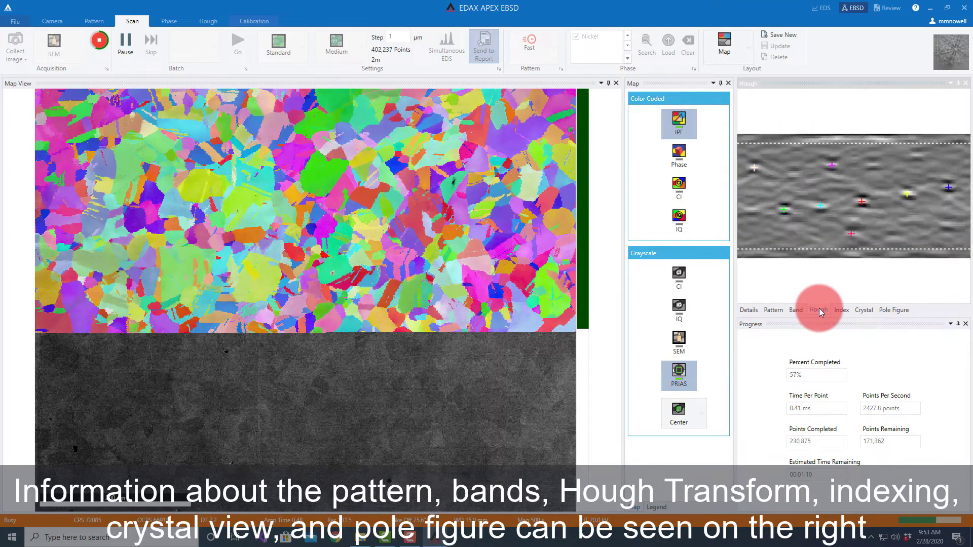
pyautogui.click(843, 311)
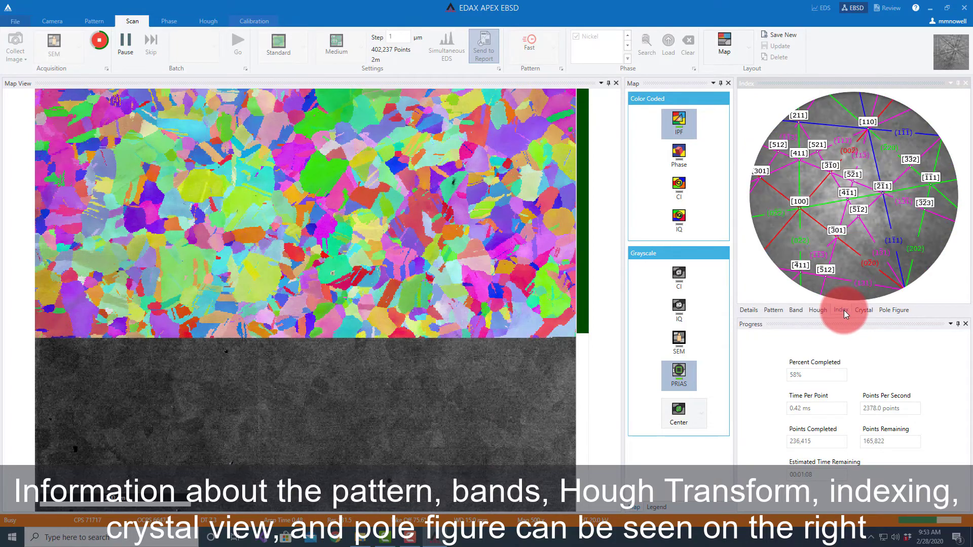
pyautogui.click(862, 309)
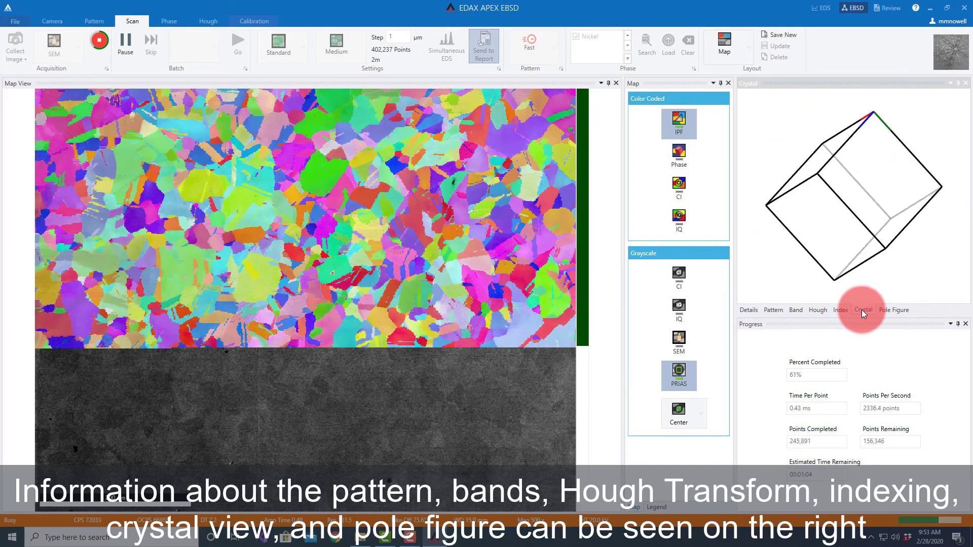
pyautogui.click(895, 310)
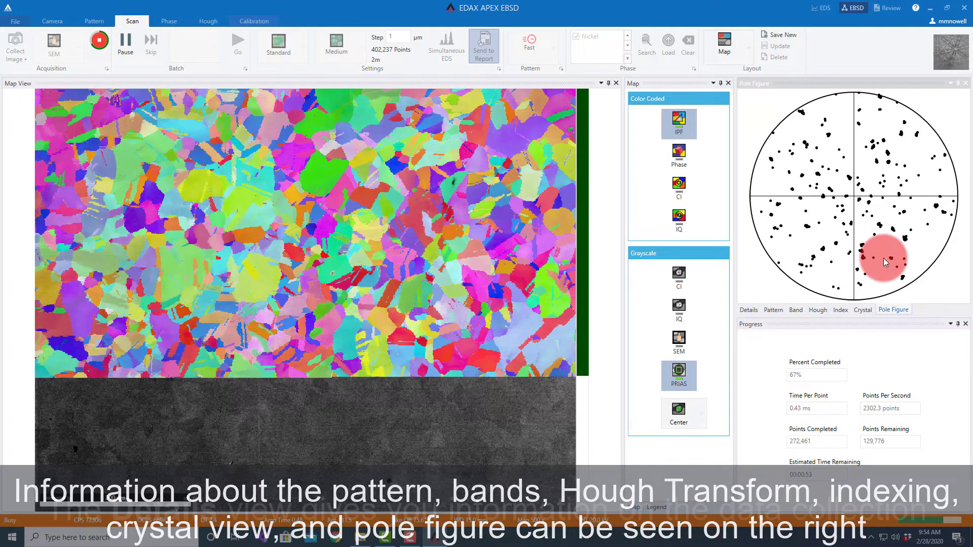
pyautogui.click(747, 310)
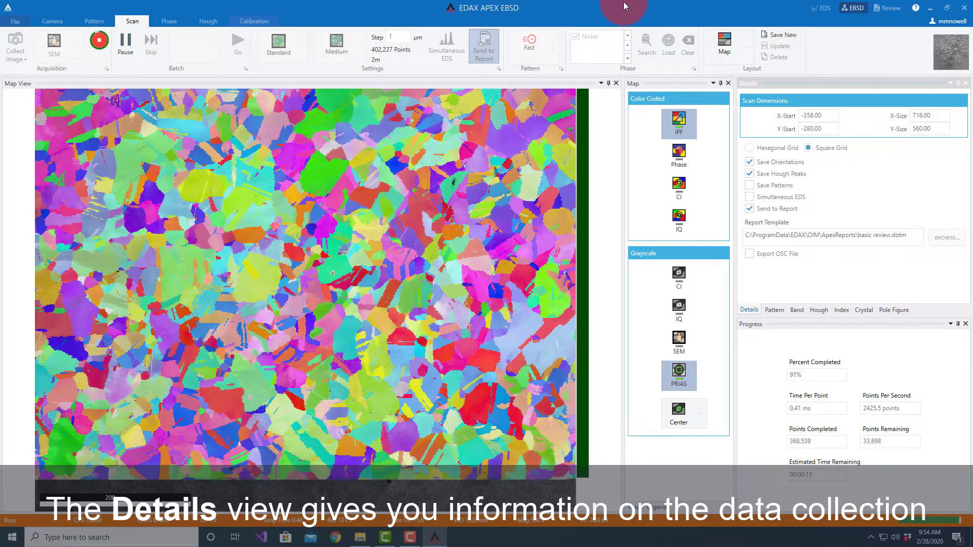
# Step: Set the grayscale component of the IPF map to IQ
pyautogui.click(680, 307)
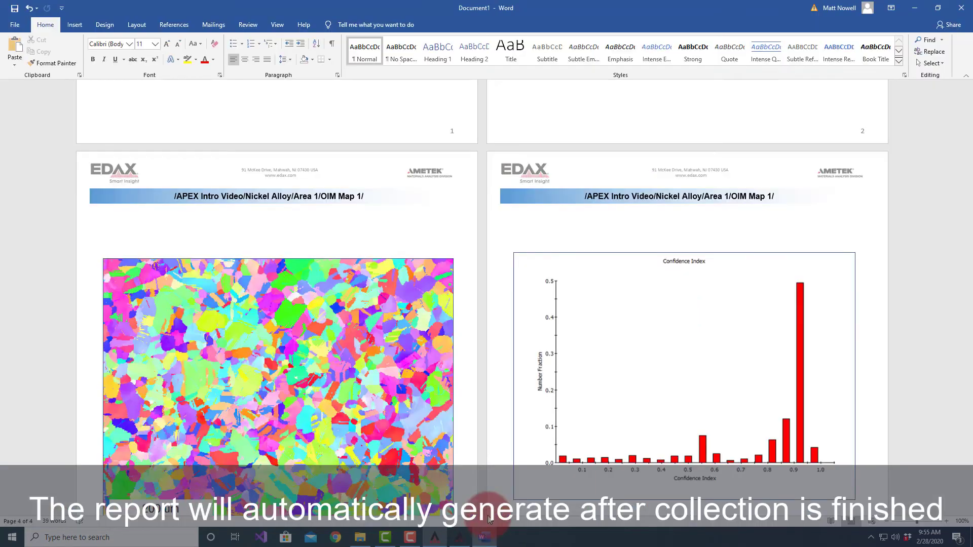
# Step: Look through the pages of the automatically generated Word report, and minimize it
pyautogui.click(531, 170)
pyautogui.scroll(-2, 529, 172)
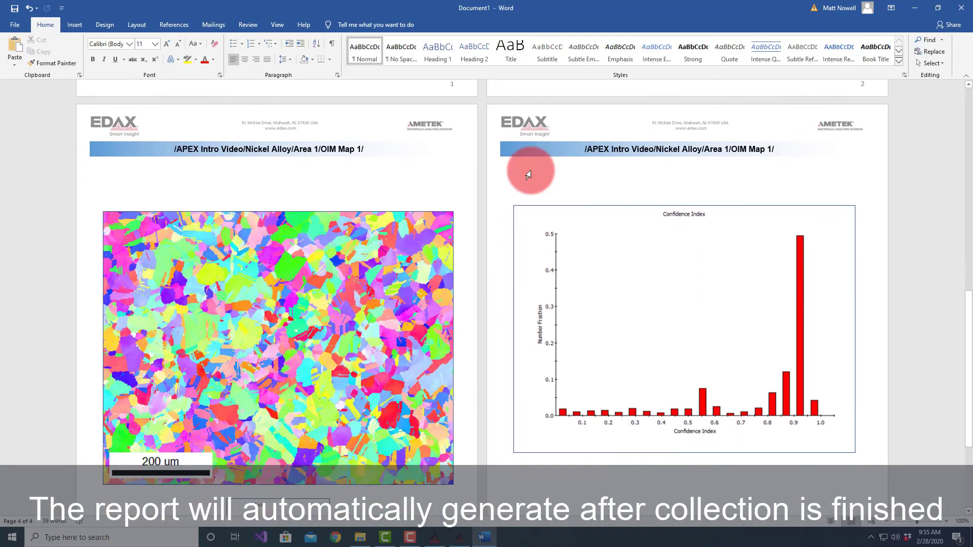
pyautogui.scroll(-5, 530, 173)
pyautogui.scroll(10, 522, 262)
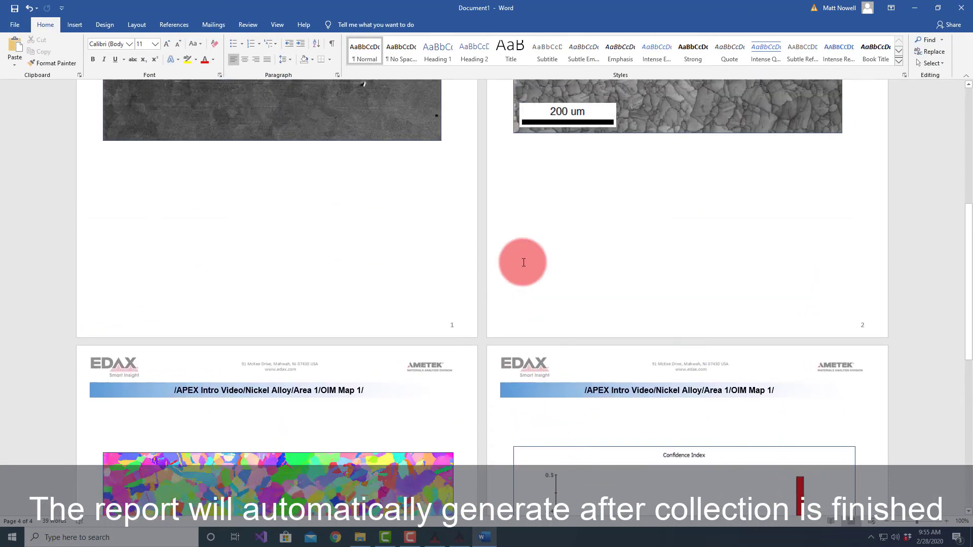
pyautogui.scroll(-6, 524, 263)
pyautogui.scroll(1, 523, 264)
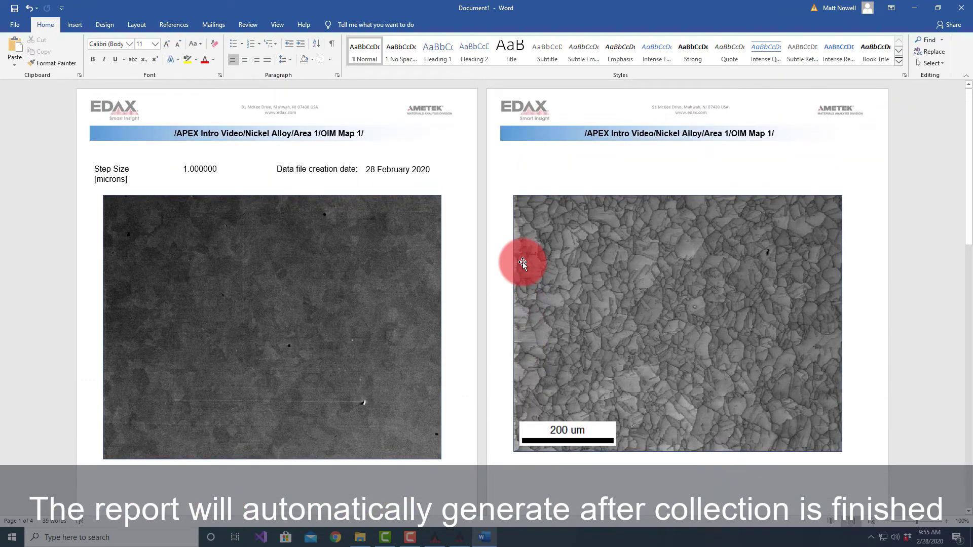
pyautogui.click(915, 8)
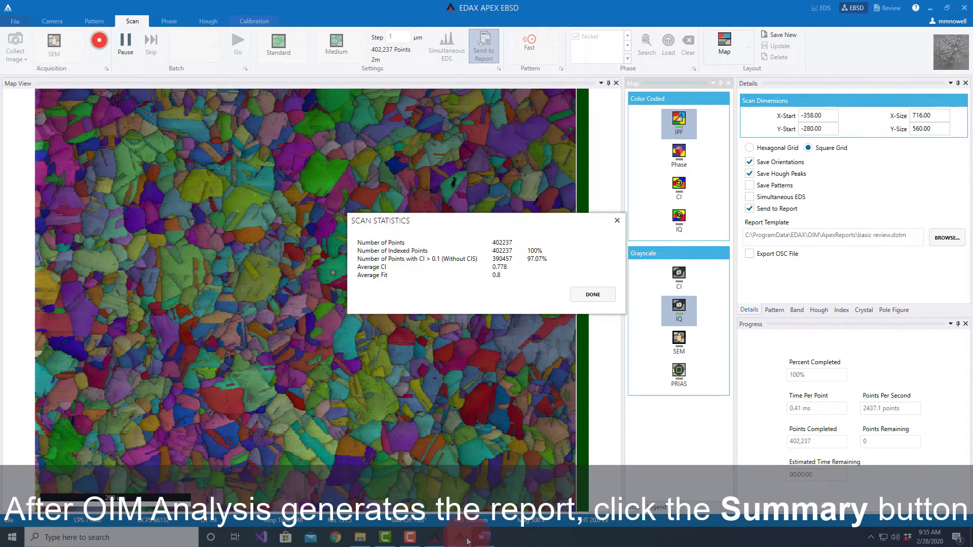
# Step: Close the scan statistics and open OIM Map 1 from the APEX Project Tree directly in OIM Analysis
pyautogui.click(592, 295)
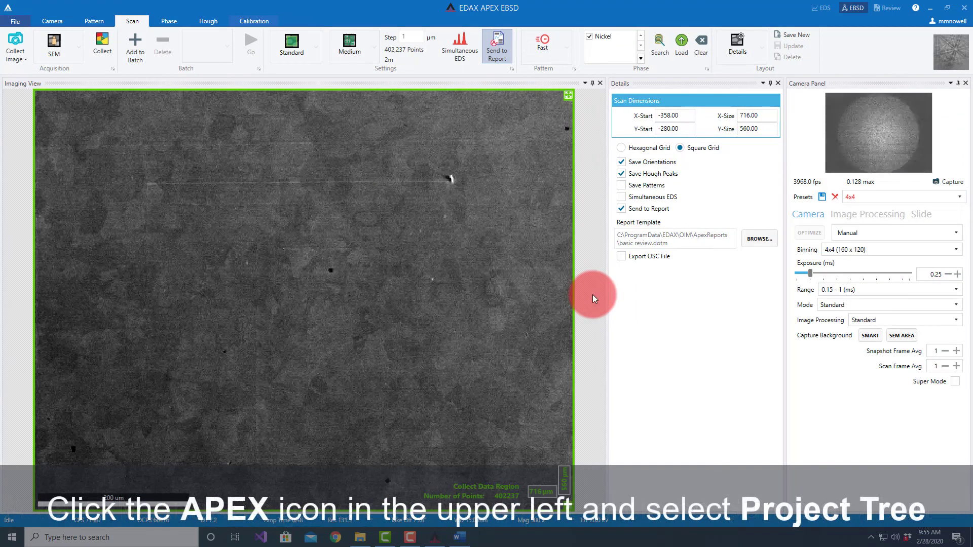
pyautogui.click(8, 11)
pyautogui.click(38, 17)
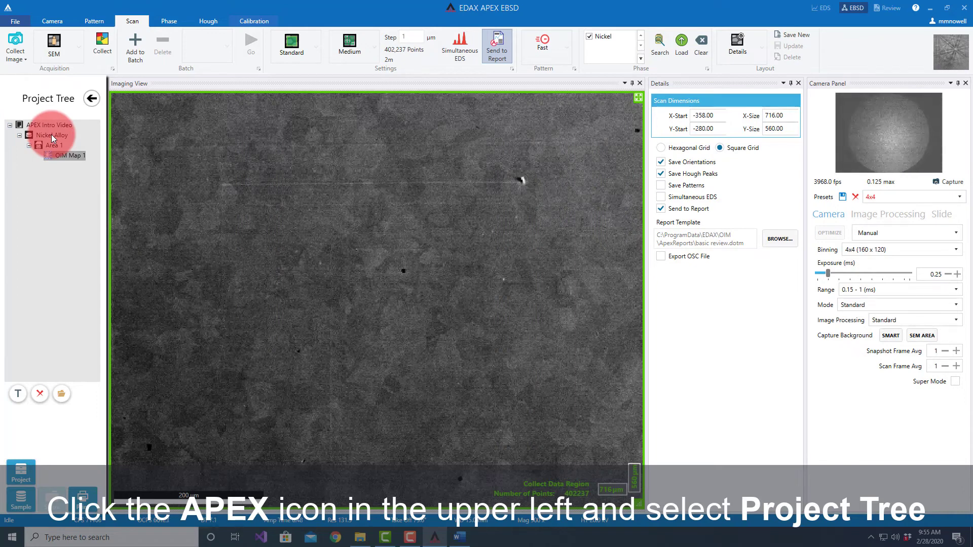
pyautogui.doubleClick(69, 156)
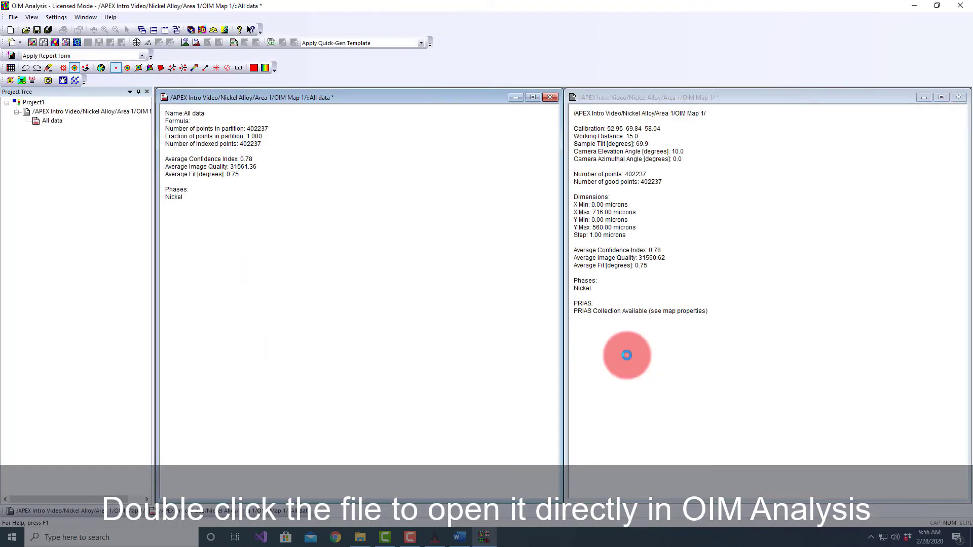
# Step: Minimize OIM Analysis and APEX, and launch OIM Analysis from the desktop
pyautogui.click(914, 6)
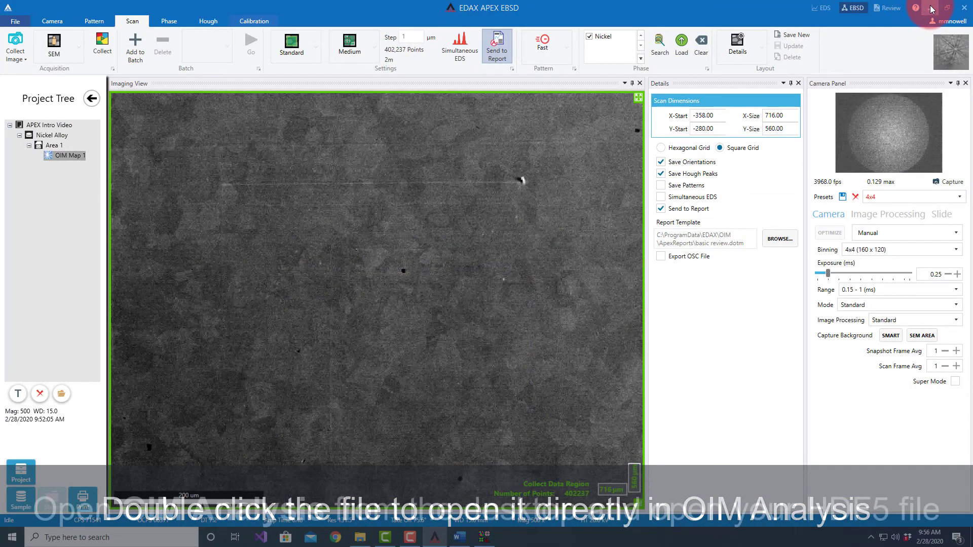
pyautogui.click(929, 8)
pyautogui.click(60, 329)
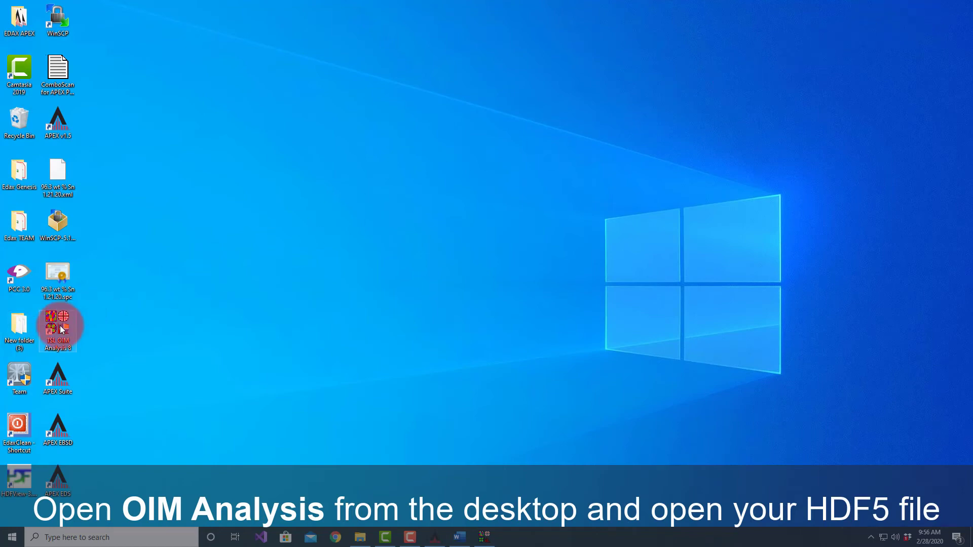
pyautogui.doubleClick(60, 328)
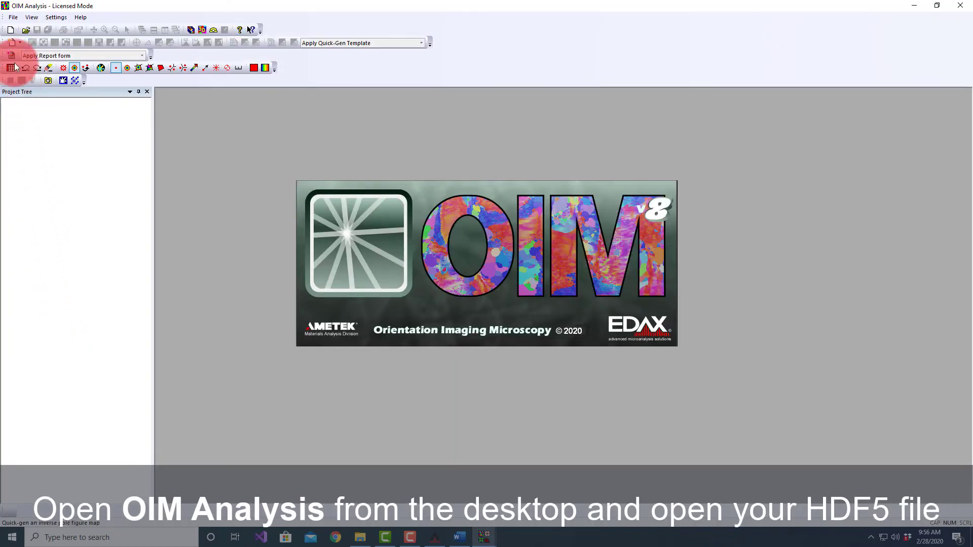
# Step: Create a new OIM Analysis project and add the OIM Map 1 dataset from APEX Intro Video.h5 on Edax Data (E:)
pyautogui.click(10, 31)
pyautogui.rightClick(31, 103)
pyautogui.click(76, 109)
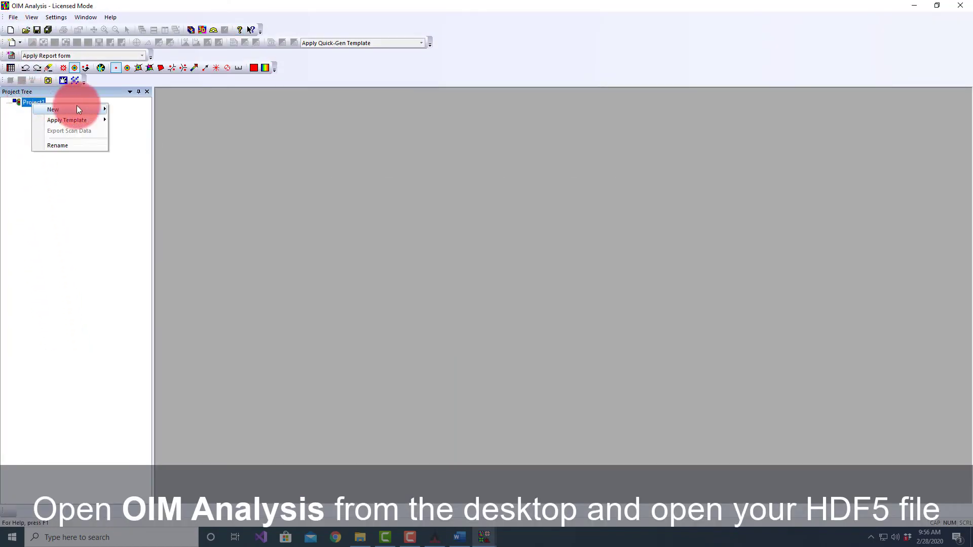
pyautogui.click(123, 110)
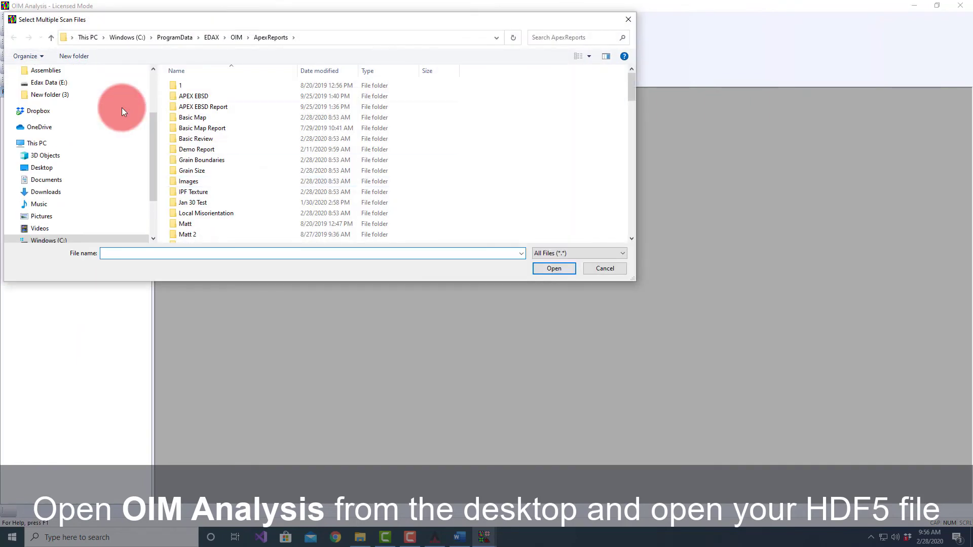
pyautogui.click(67, 83)
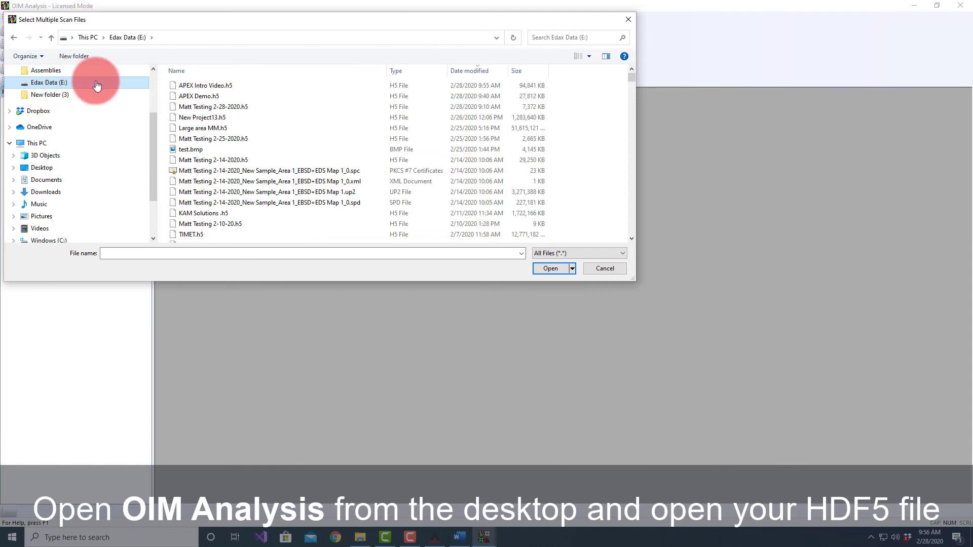
pyautogui.doubleClick(230, 85)
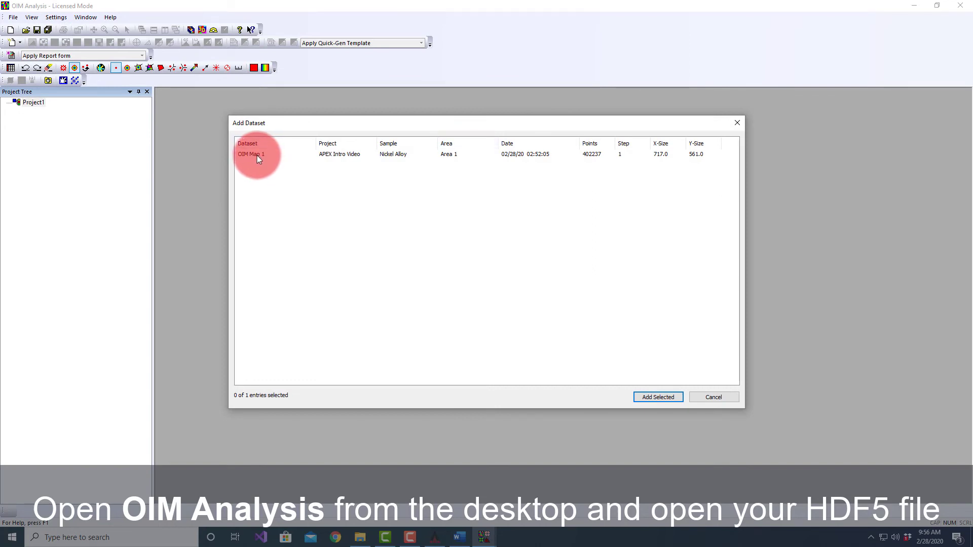
pyautogui.click(256, 158)
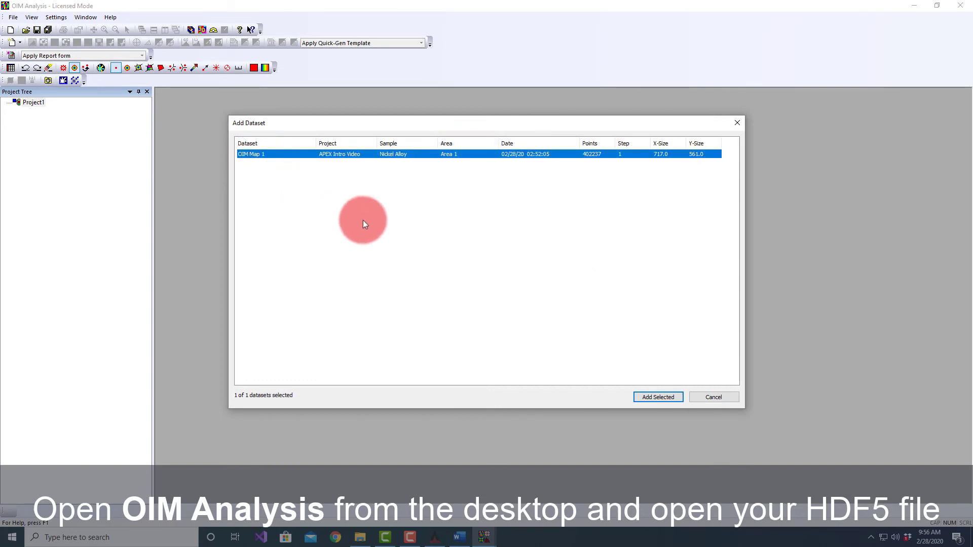
pyautogui.click(640, 396)
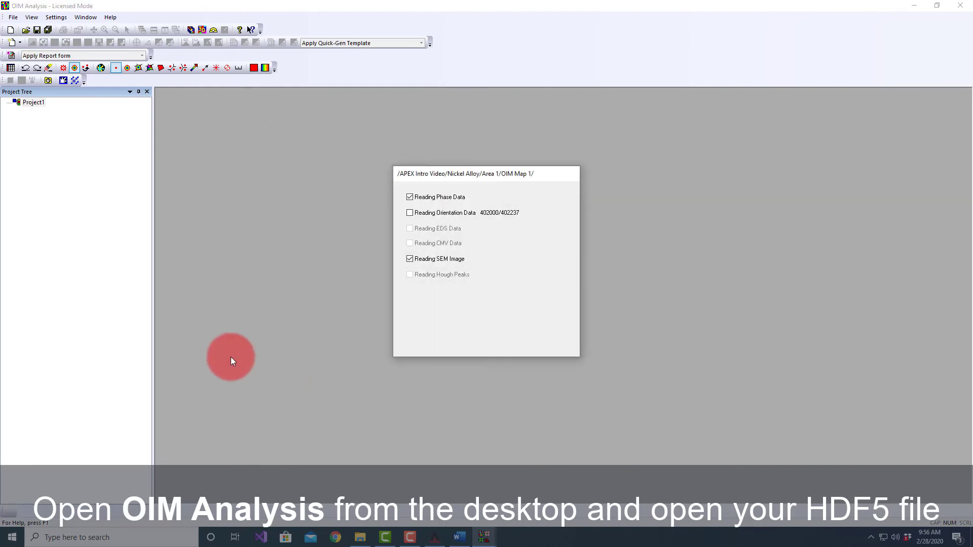